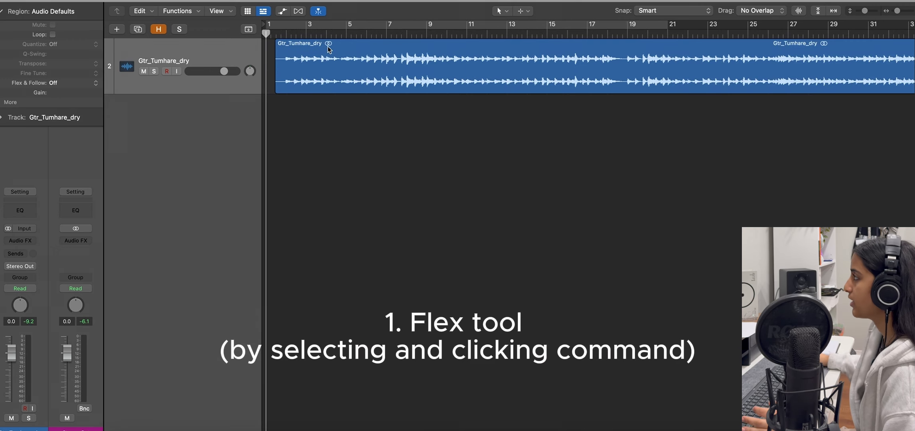
Assign the Flex Tool as the secondary tool for the selected guitar region and increase the Gtr_Tumhare_dry track's height
left_click(329, 64)
right_click(329, 64)
left_click(324, 68)
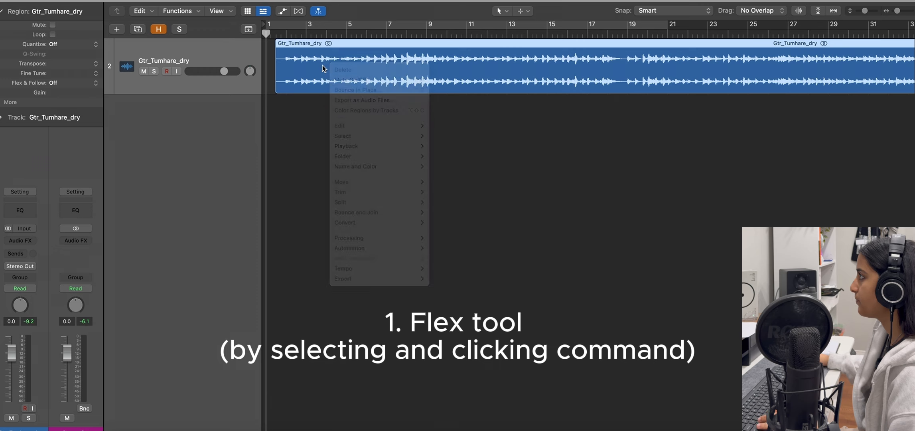
left_click(524, 11)
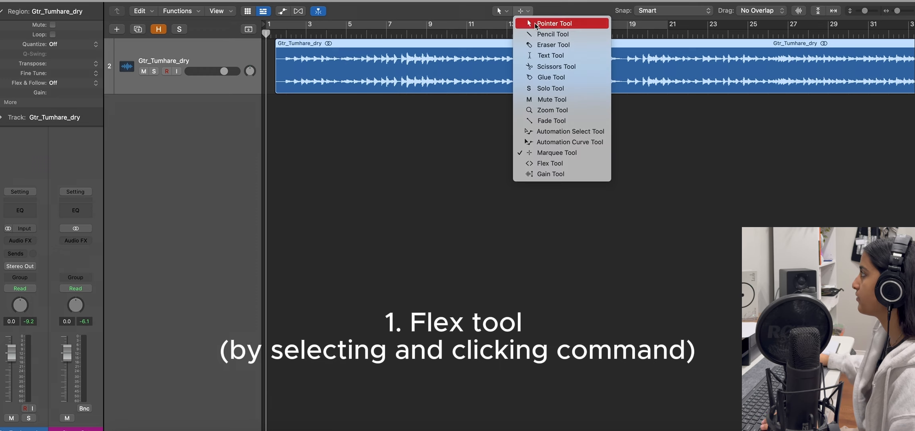
left_click(549, 164)
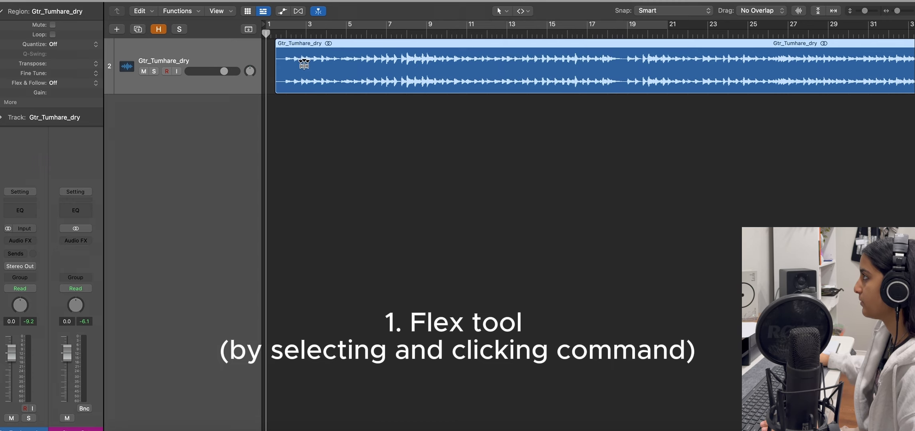
left_click_drag(224, 93, 224, 155)
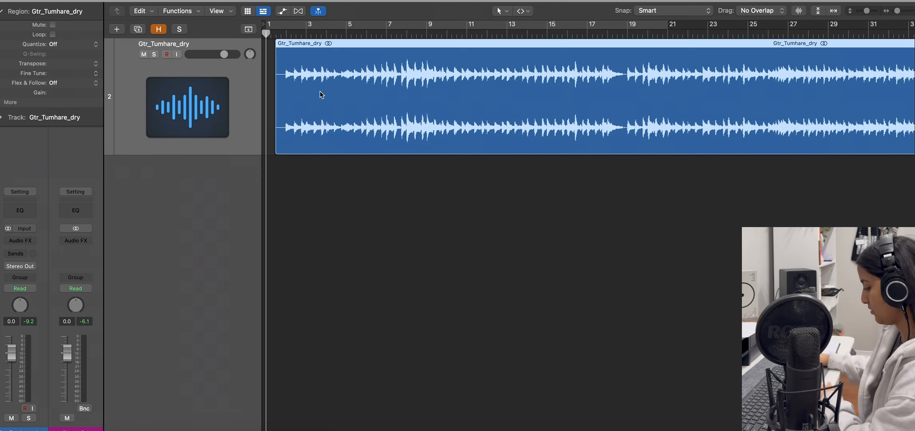
Try flexing the second guitar transient, just before beat 2 3, slightly earlier with the Flex Tool
key("super+Right")
key("super+Right")
key("super+Right")
key("super+Right")
key("super+Right")
key("super+Right")
key("super+Right")
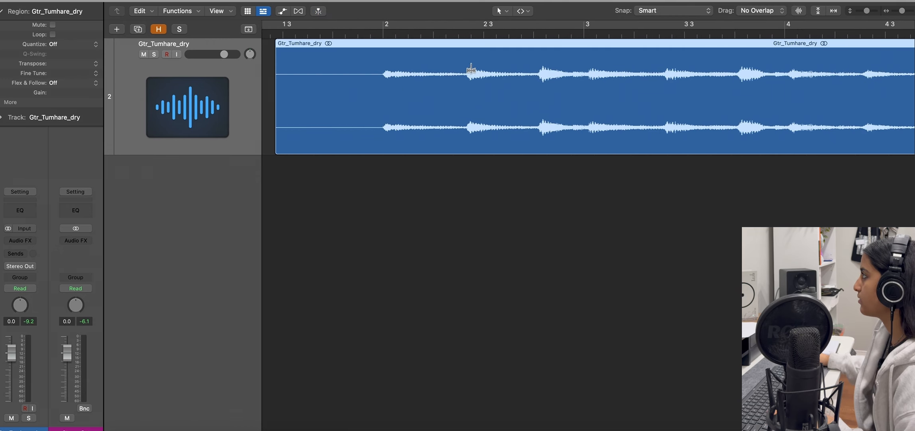
mouse_move(470, 72)
left_mouse_down()
mouse_move(455, 71)
mouse_move(466, 73)
left_mouse_up()
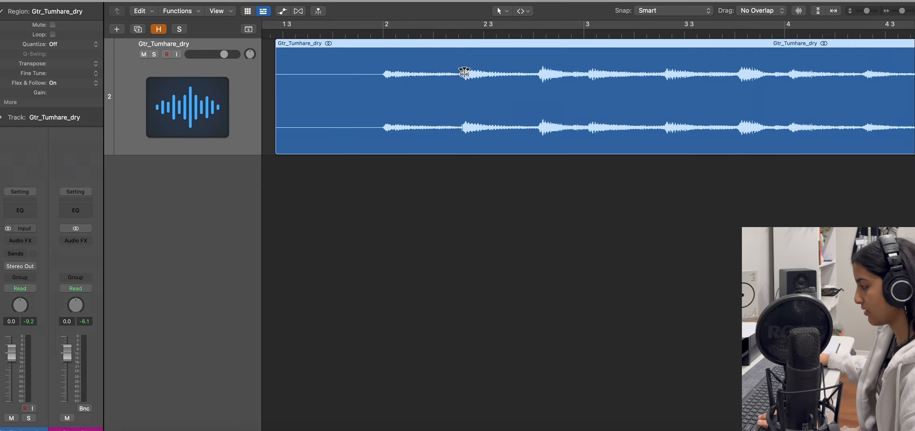
Try 1/4 Note quantization on the guitar region and set Quantize back to Off
left_click(372, 34)
key("super+Left")
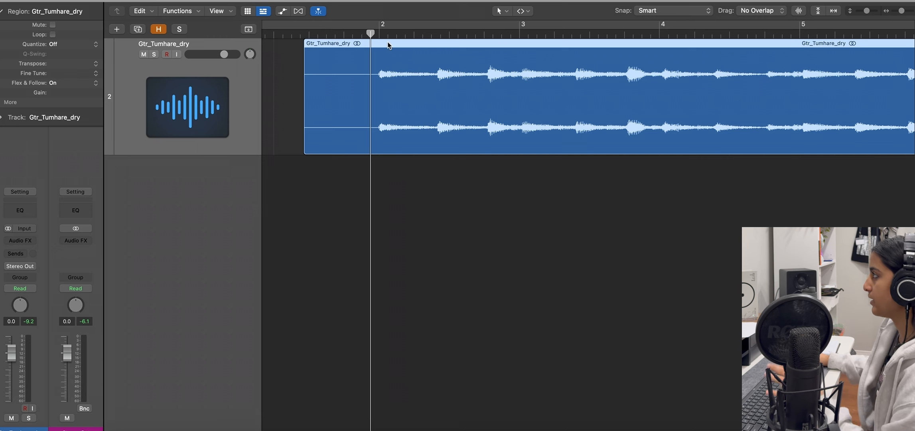
left_click(76, 45)
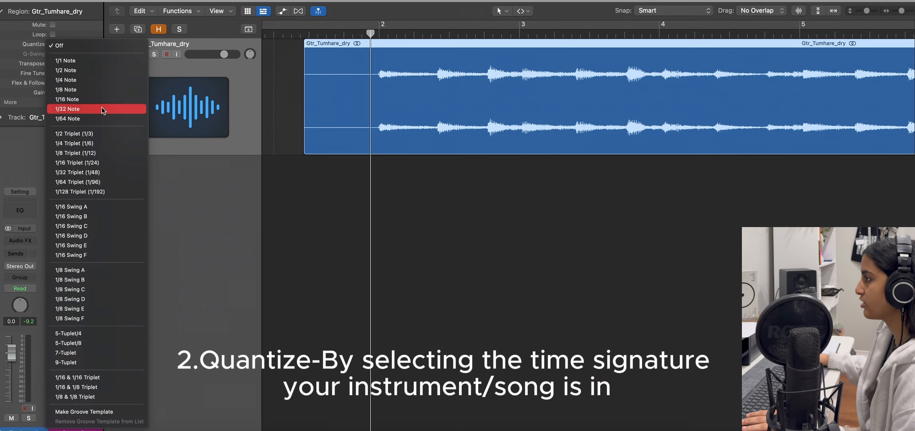
left_click(108, 81)
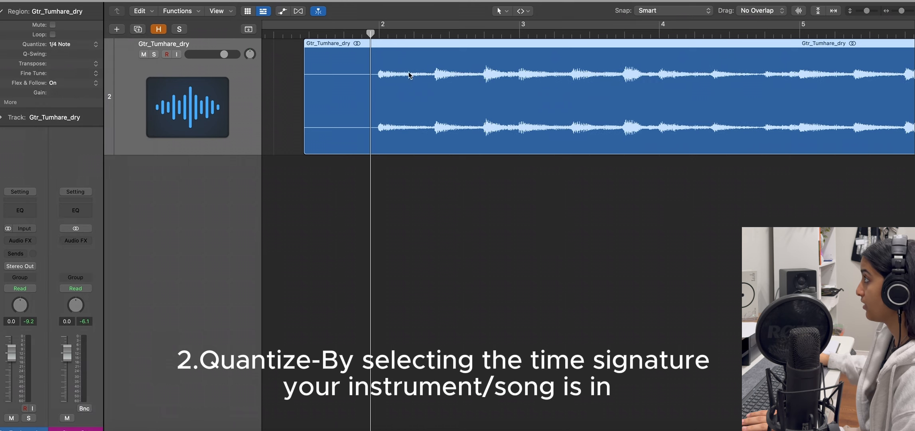
left_click(67, 44)
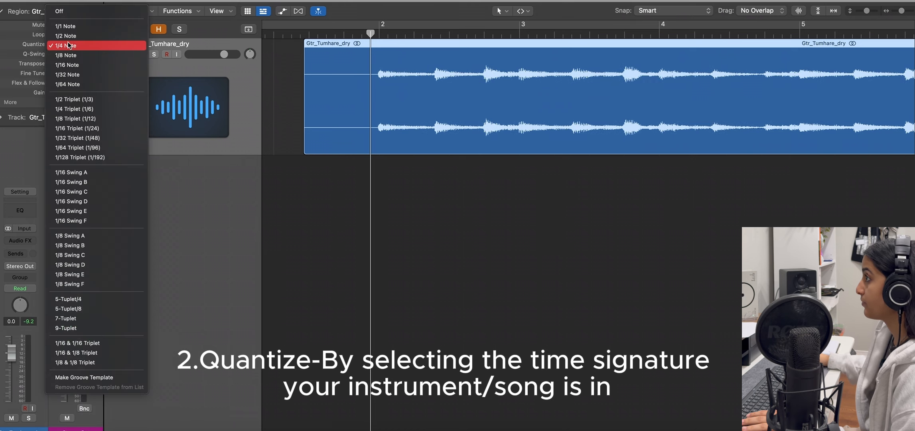
left_click(84, 8)
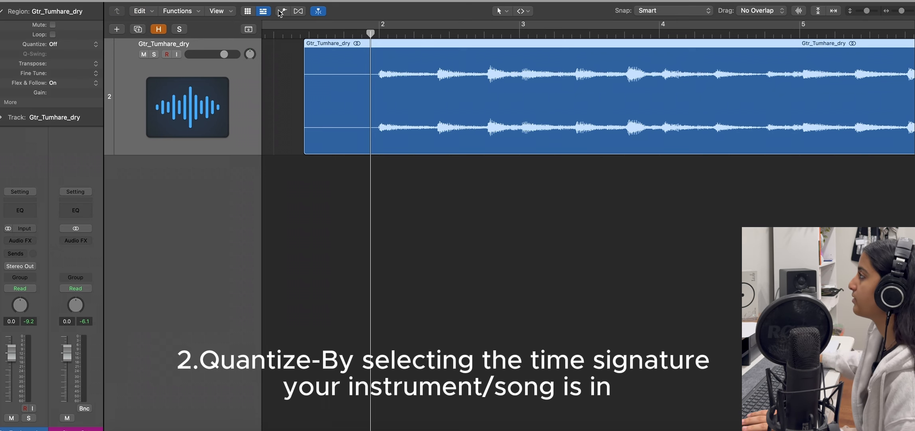
Show Flex editing and keep the guitar track on Flex Time - Automatic (Polyphonic) with Flex enabled
left_click(298, 11)
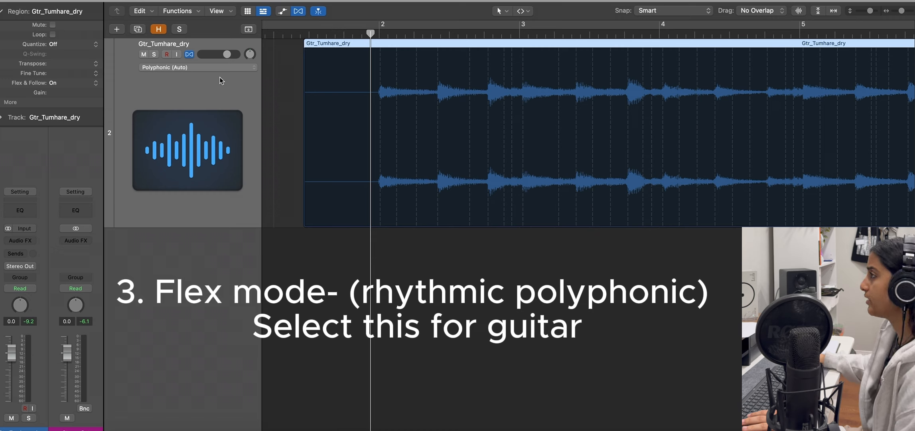
left_click(201, 69)
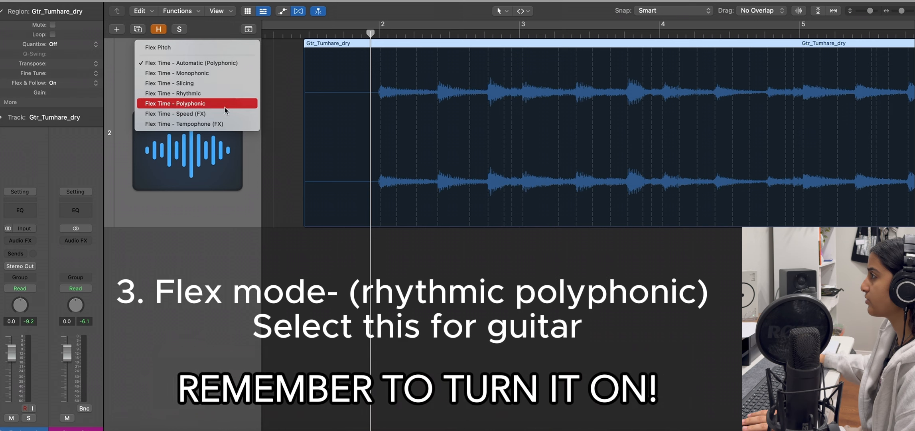
left_click(235, 65)
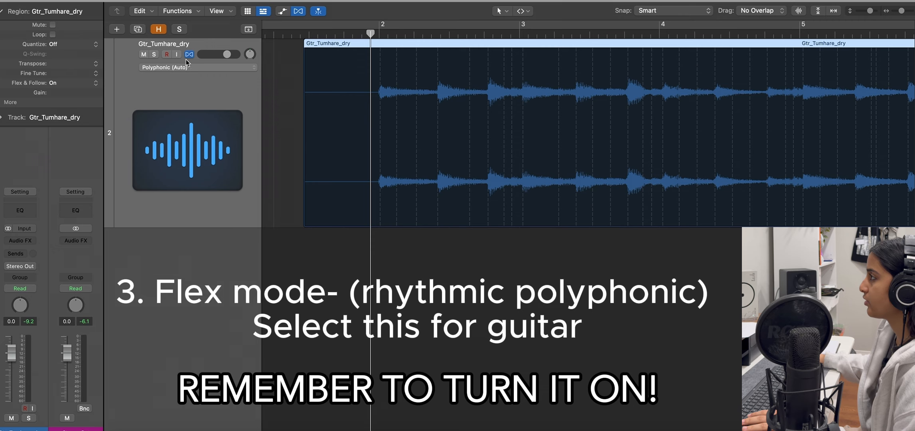
left_click(190, 54)
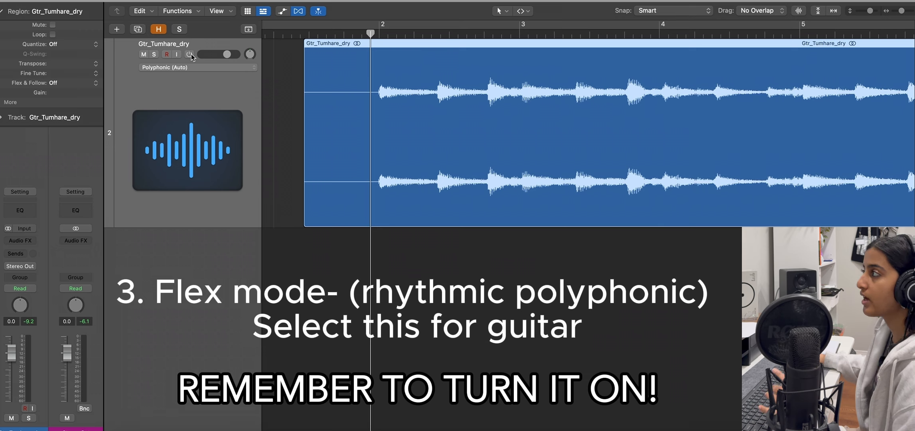
left_click(190, 55)
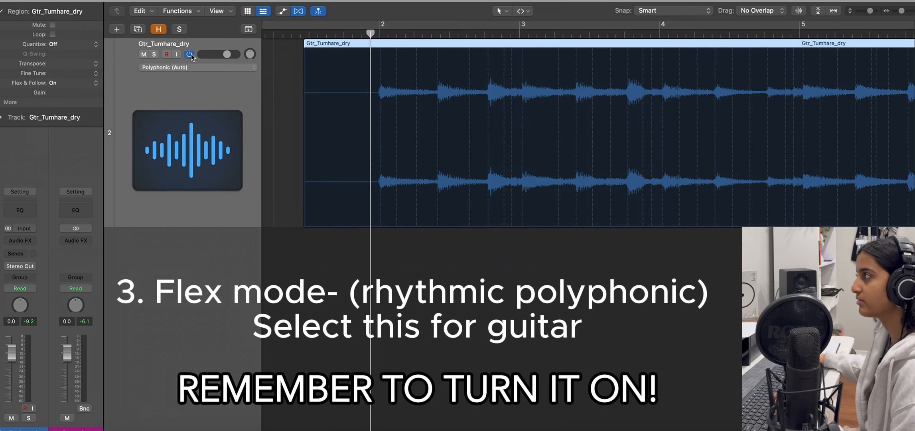
Play back the guitar region from just before bar 2, checking its transients against the grid, and return to the start
key("super+Right")
key("super+Right")
key("super+Right")
key("super+Right")
key("super+Right")
key("super+Right")
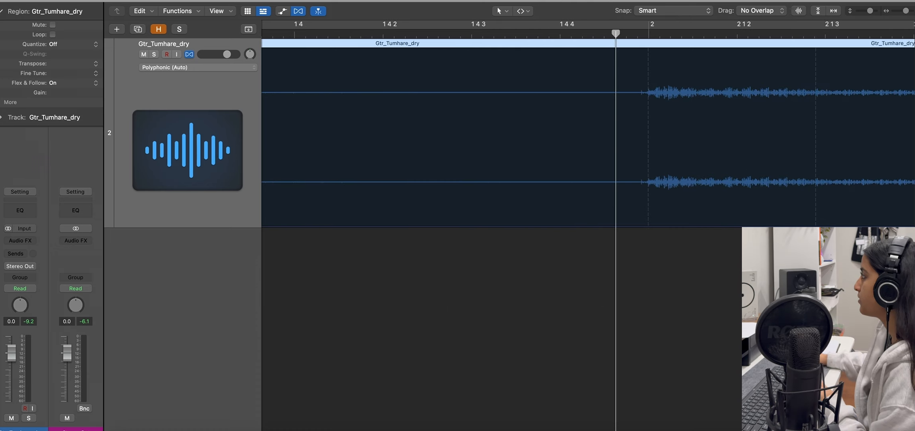
key("super+Left")
key("super+Left")
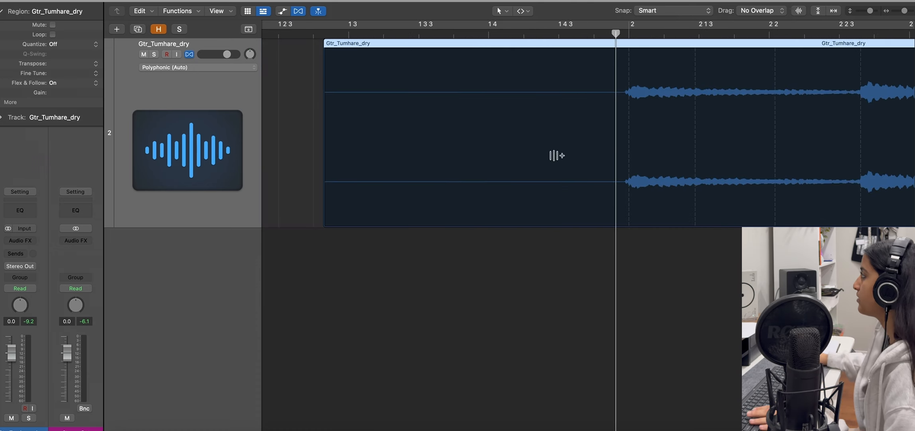
scroll(556, 145, "right", 3)
scroll(555, 145, "right", 2)
key("space")
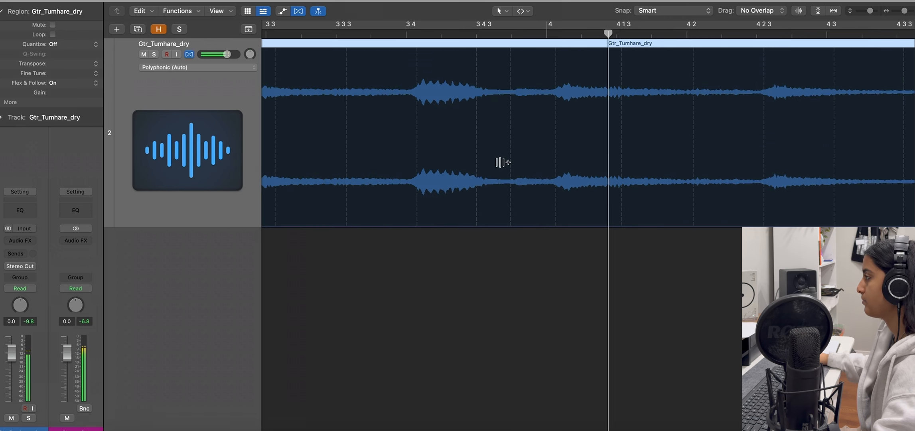
key("super+Left")
key("super+Left")
key("super+Left")
key("super+Left")
key("super+Left")
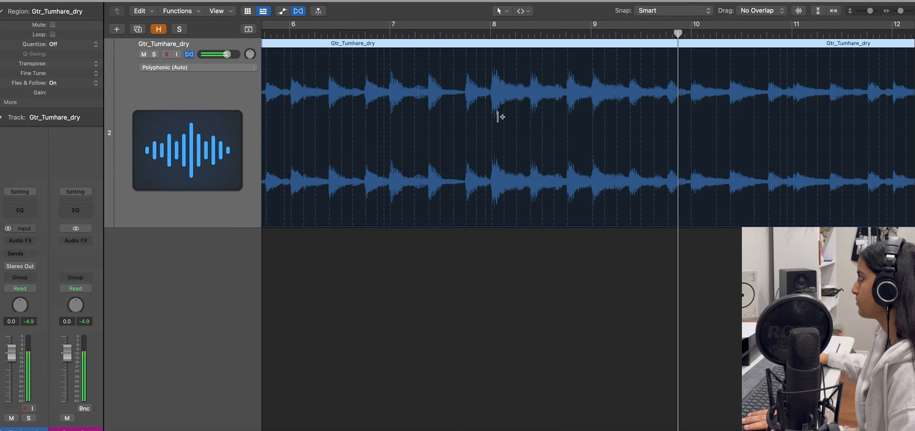
key("Return")
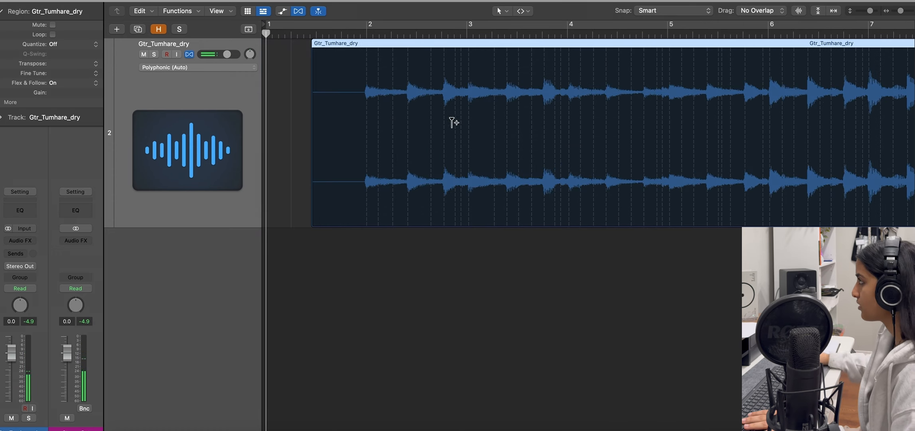
Place the playhead just before bar 2 and examine how the first guitar transient sits against the bar line
left_click(349, 35)
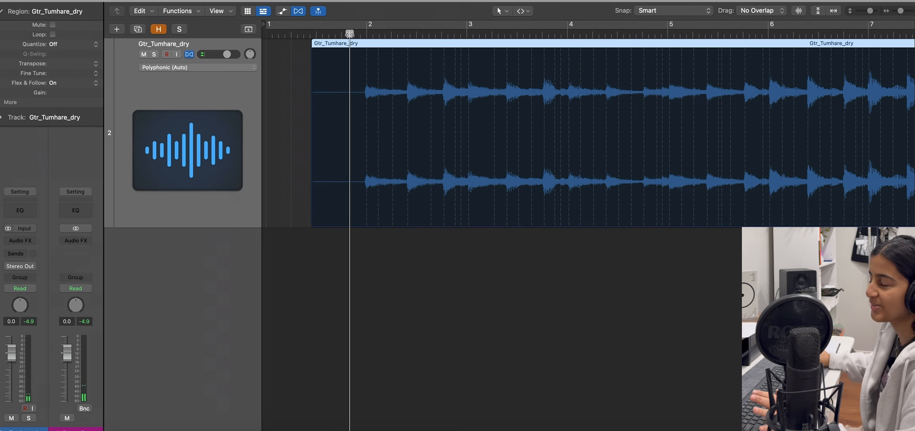
key("super+Right")
key("super+Right")
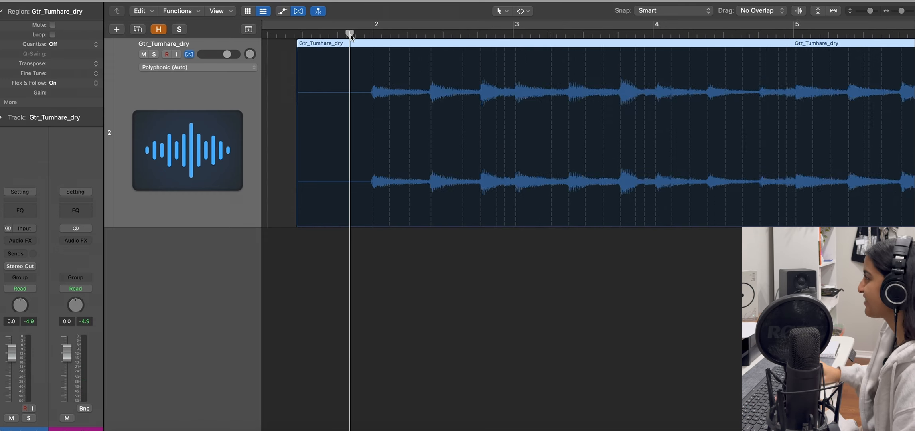
key("super+Right")
key("super+Right")
key("super+Right")
key("super+Right")
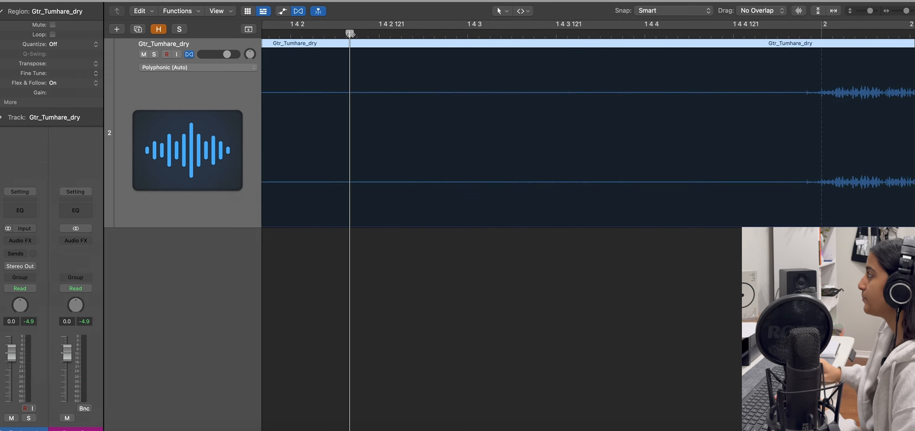
scroll(523, 91, "right", 8)
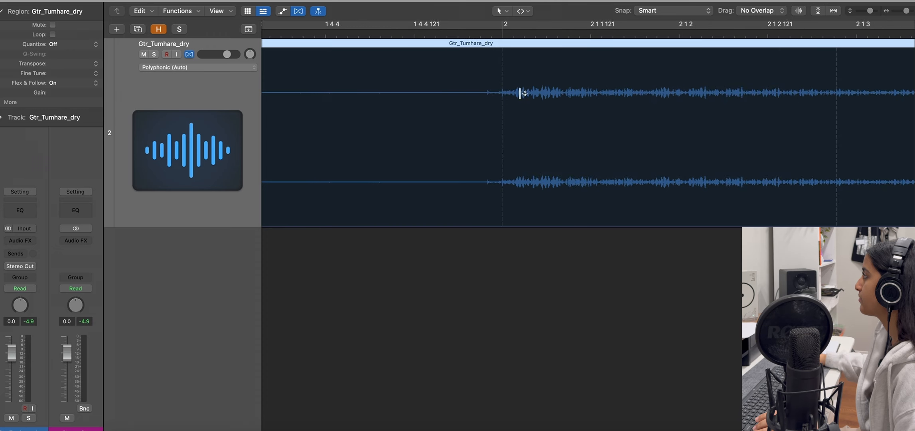
Try a single flex marker on the guitar transient at bar 2
left_click(502, 133)
scroll(559, 144, "right", 4)
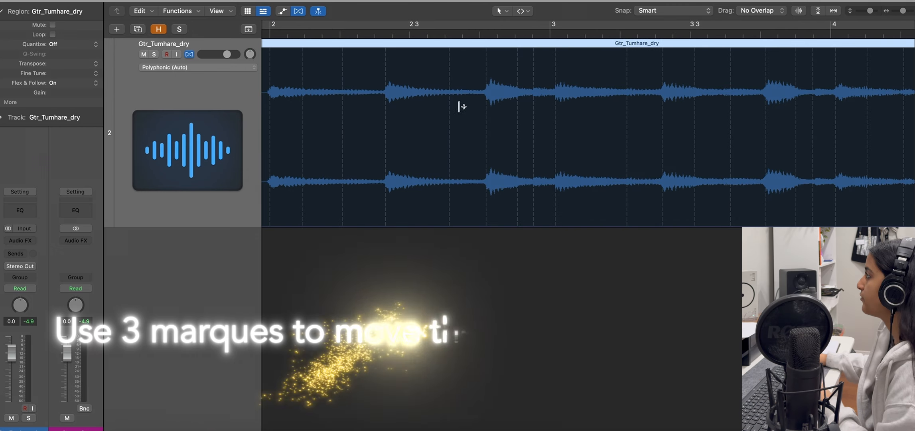
scroll(479, 119, "left", 4)
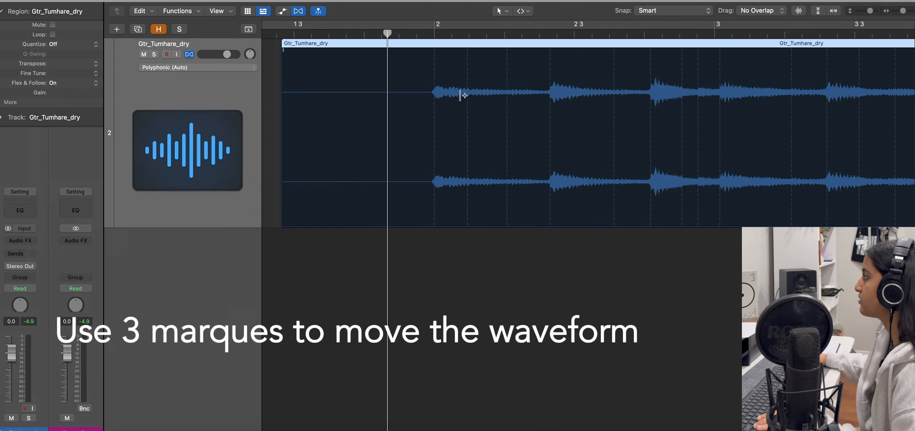
left_click(435, 55)
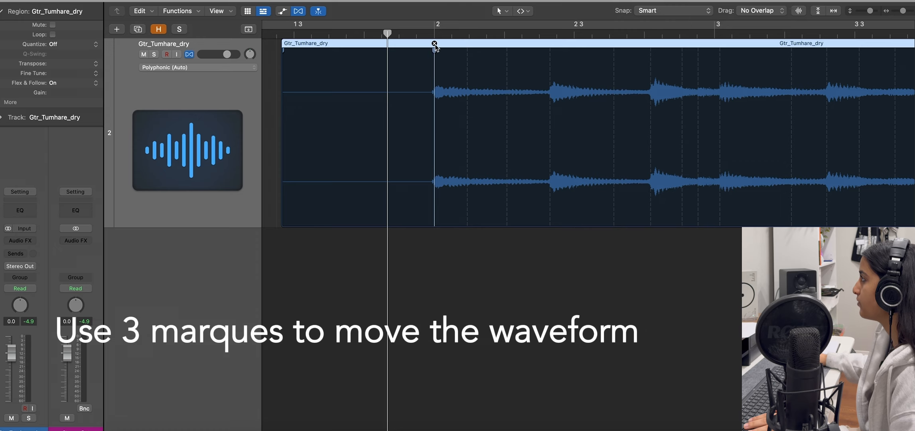
mouse_move(435, 50)
left_mouse_down()
mouse_move(470, 50)
mouse_move(435, 51)
left_mouse_up()
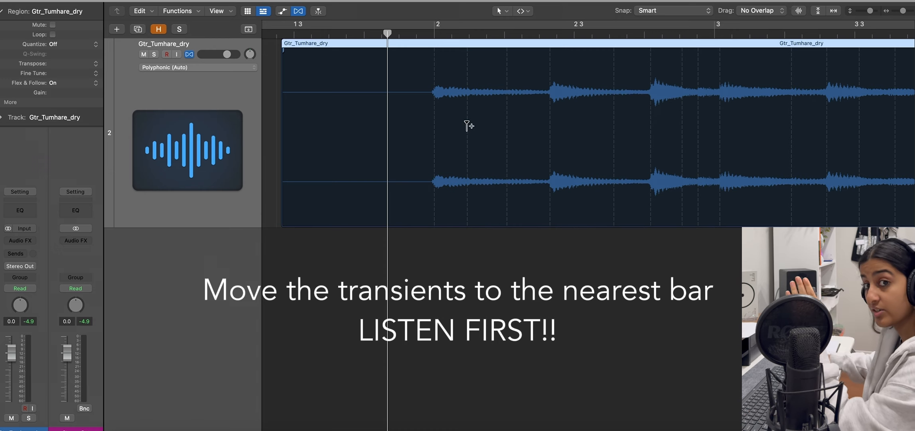
Add three flex markers around the first transient after bar 2 and align the first marker with the bar 2 line
left_click(467, 180)
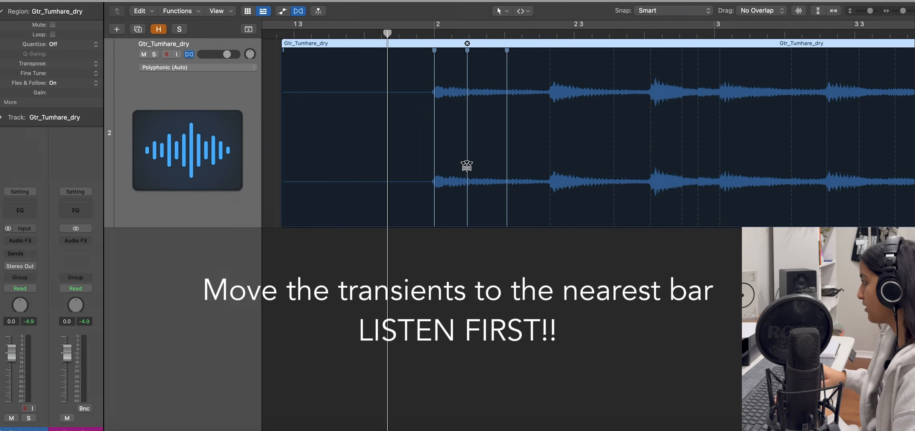
key("super+Right")
key("super+Right")
key("super+Right")
key("super+Right")
key("super+Right")
key("super+Right")
scroll(470, 138, "right", 4)
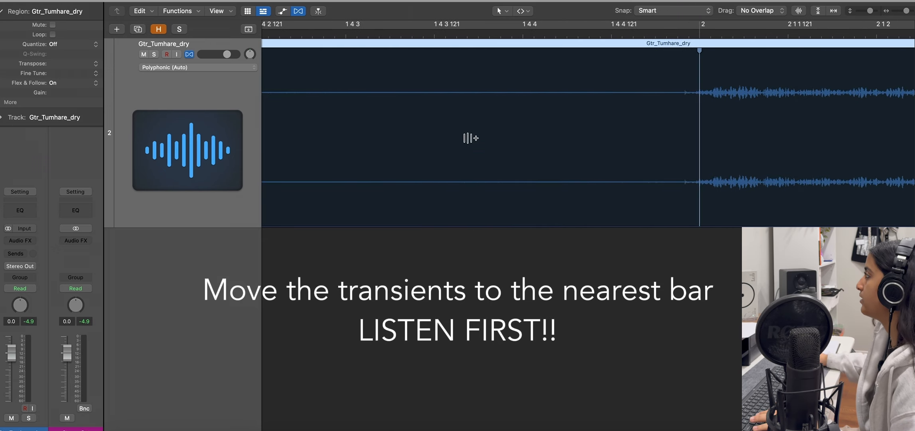
scroll(471, 139, "right", 3)
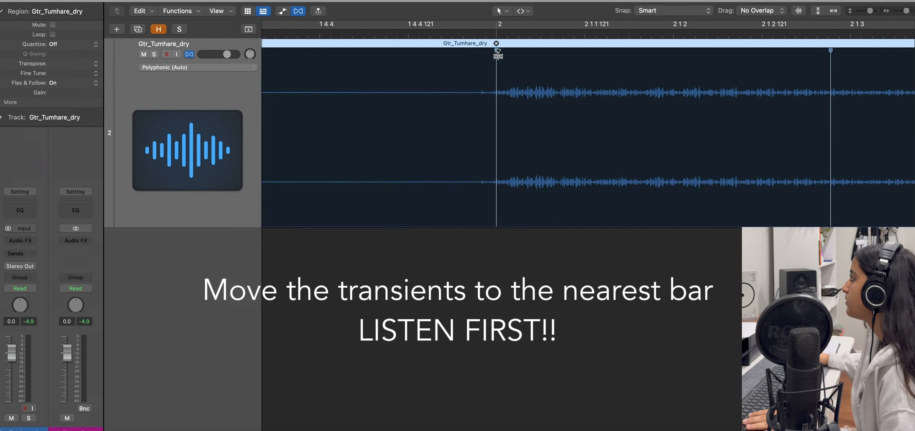
left_click_drag(501, 54, 498, 56)
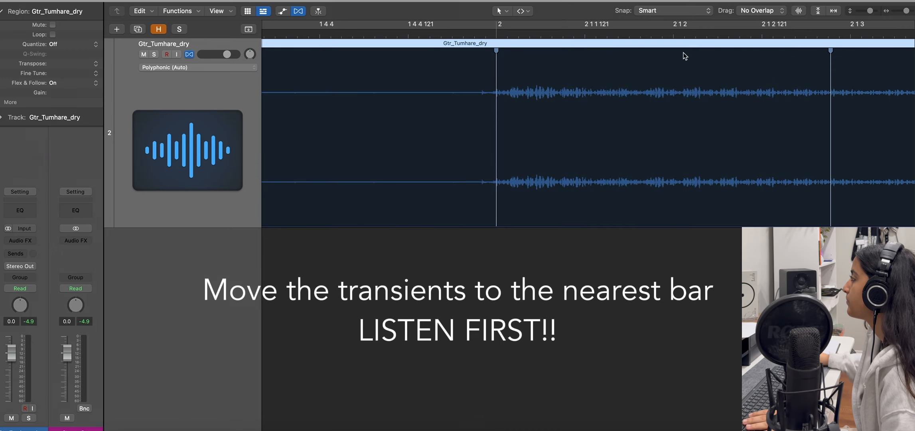
Play back the guitar from bar 2 and remove the three flex markers around its first transient
scroll(668, 144, "right", 10)
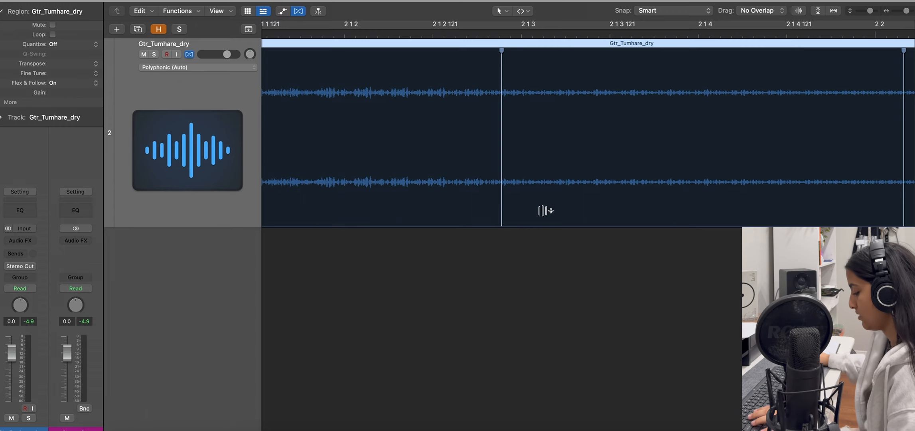
key("super+Left")
key("super+Left")
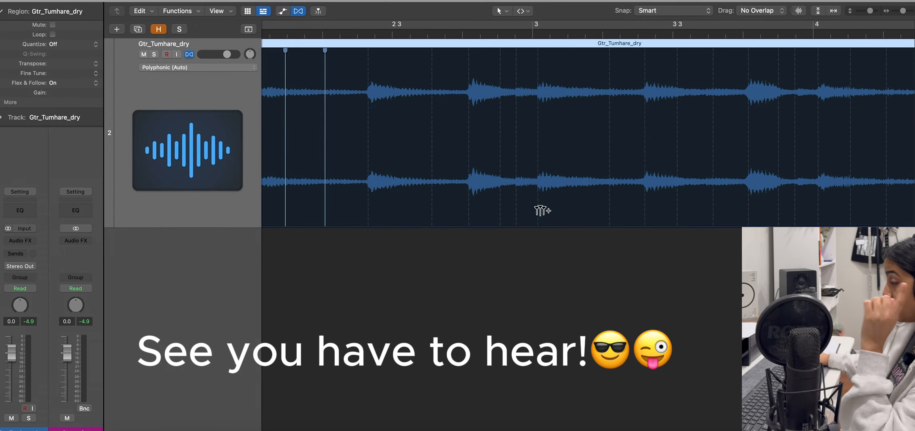
key("super+Left")
key("space")
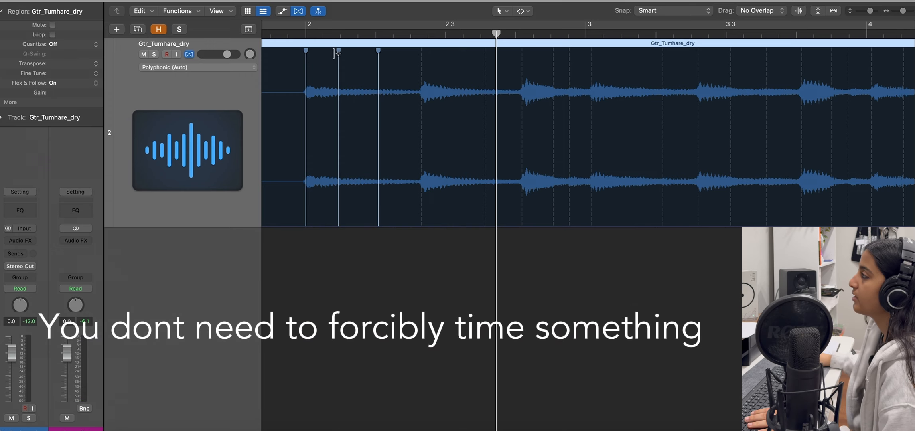
left_click(306, 47)
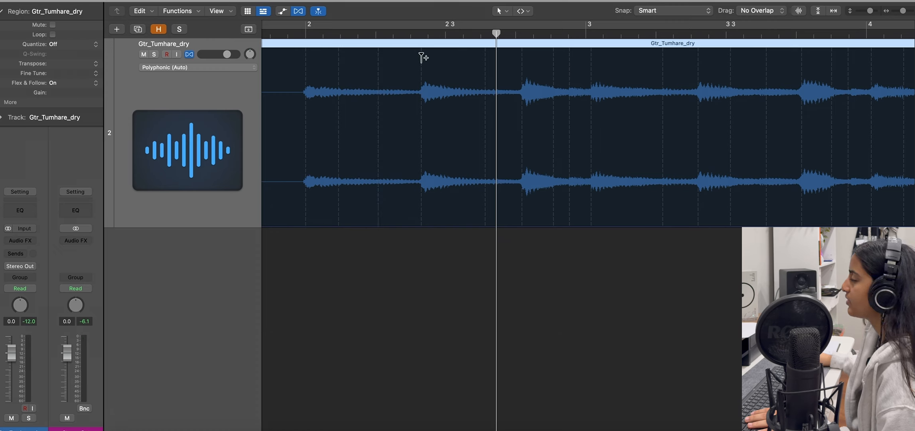
Replay the guitar from bar 2 without flex markers and cue playback just before the second transient
key("space")
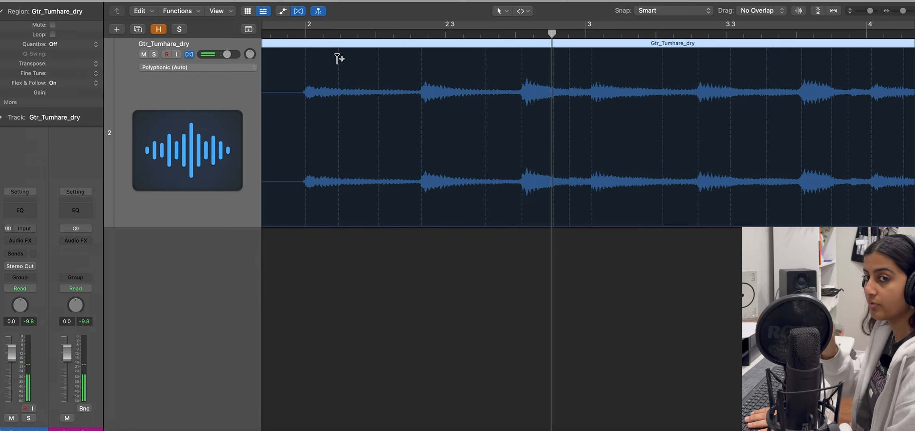
left_click(304, 32)
key("space")
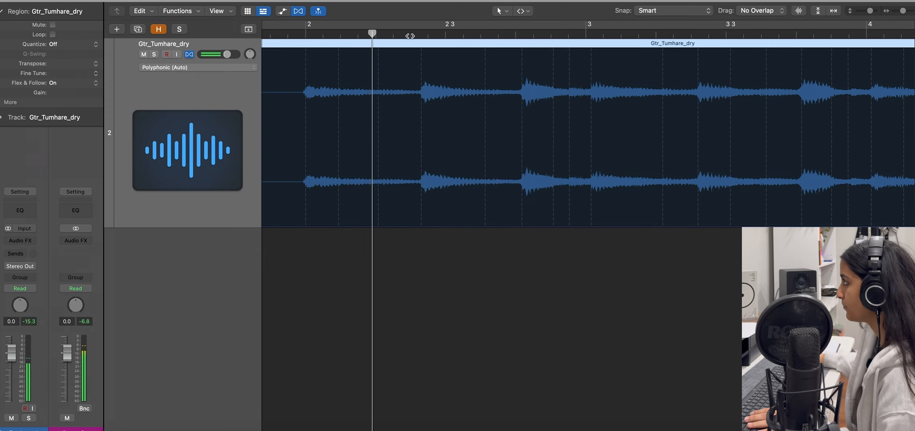
left_click(407, 36)
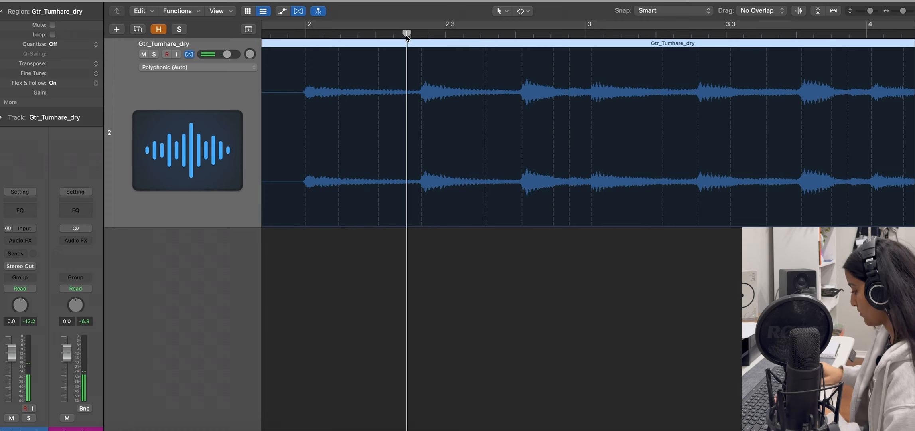
key("super+Right")
key("super+Right")
key("super+Right")
key("super+Right")
key("super+Right")
key("super+Right")
key("super+Right")
key("super+Right")
key("space")
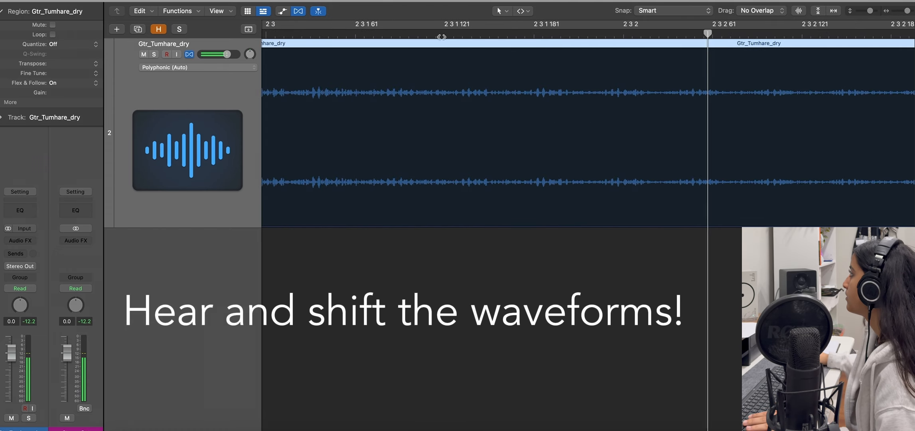
Listen repeatedly to the second transient, between 2 2 and 2 3, to judge its timing
key("super+Left")
key("super+Left")
key("super+Left")
key("super+Left")
key("super+Left")
key("super+Left")
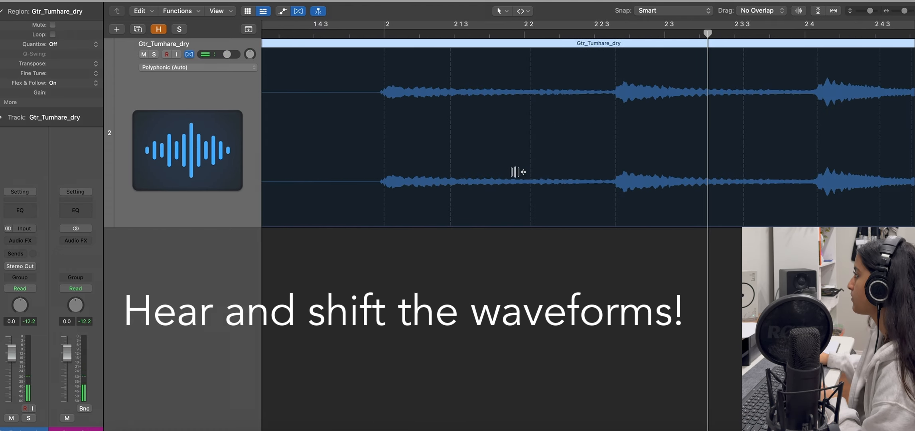
left_click(596, 34)
key("space")
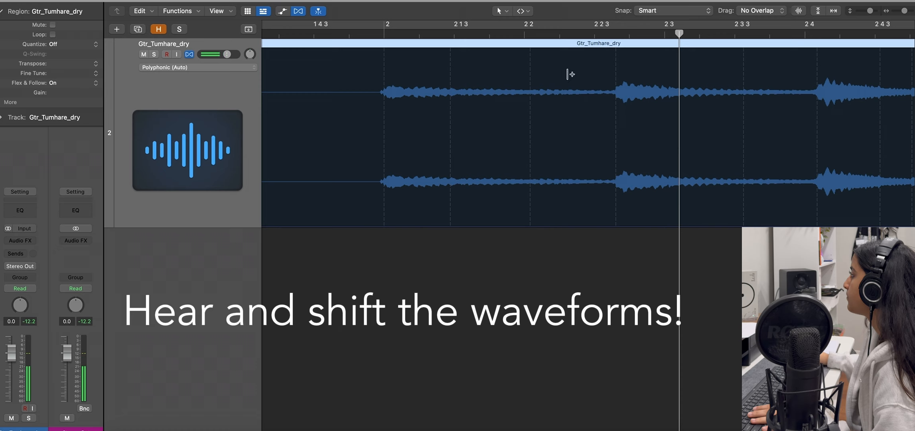
left_click(502, 33)
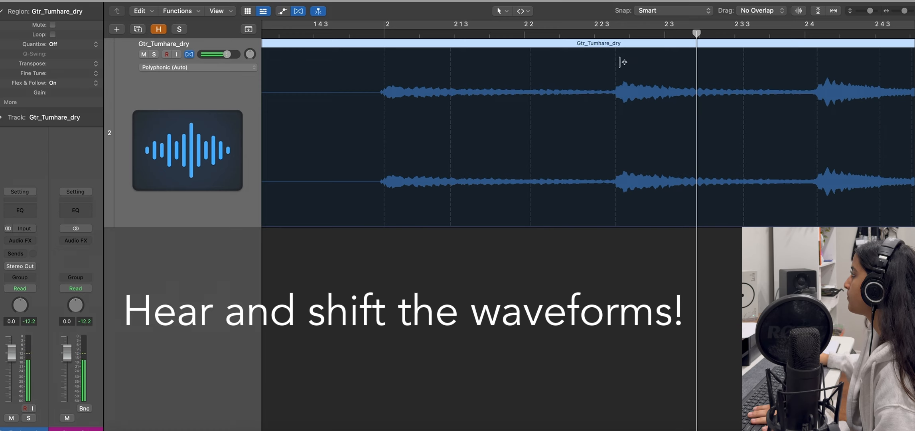
Try three flex markers around the second transient, moving the middle one slightly later toward 2 2 4
left_click(611, 150)
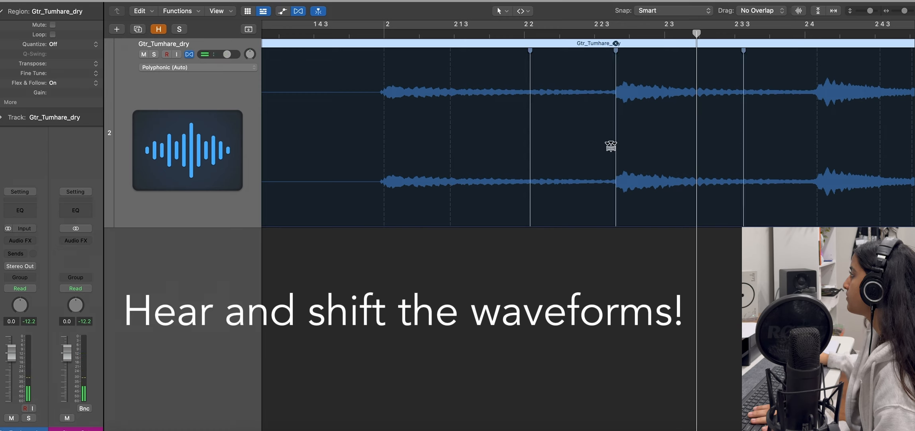
left_click(576, 33)
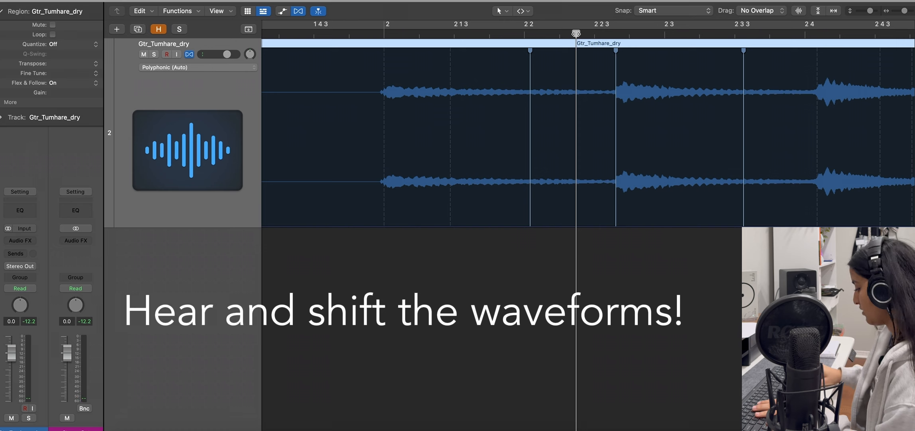
key("super+Right")
key("super+Right")
scroll(597, 68, "right", 3)
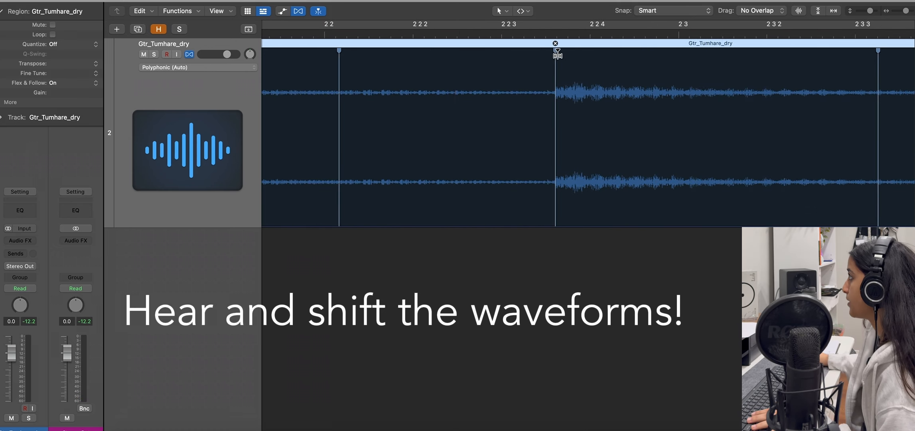
left_click_drag(555, 51, 560, 54)
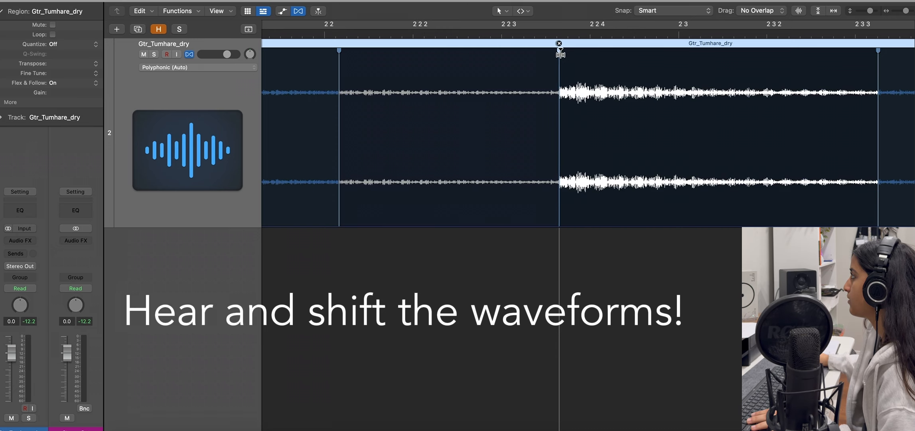
Play back the delayed second transient from bar 2 to hear it against the following notes
key("space")
left_click(303, 30)
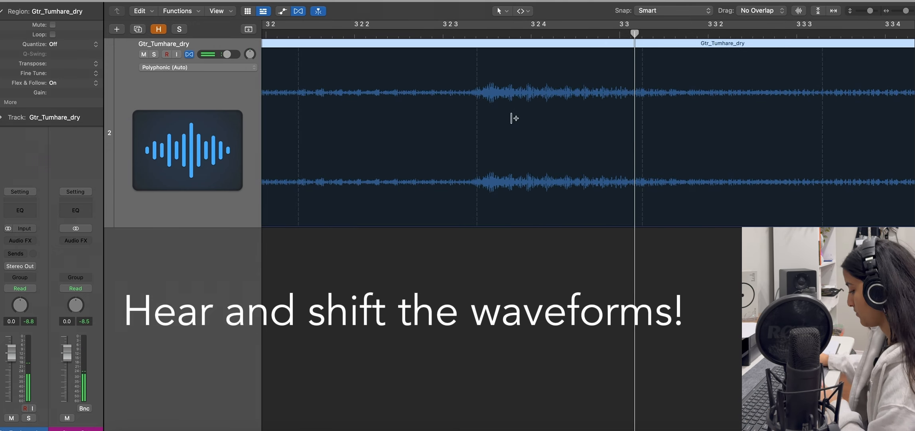
key("super+Left")
key("super+Left")
key("super+Left")
key("super+Left")
key("super+Left")
key("super+Left")
key("super+Left")
key("super+Left")
key("super+Left")
key("super+Left")
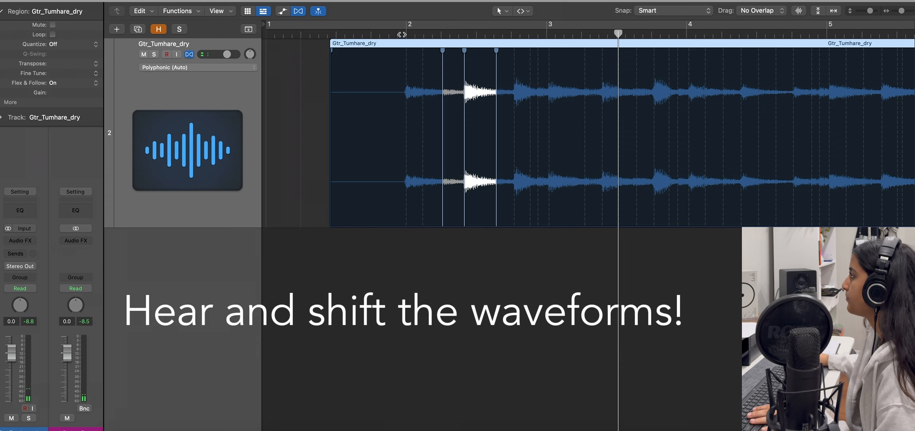
left_click(402, 34)
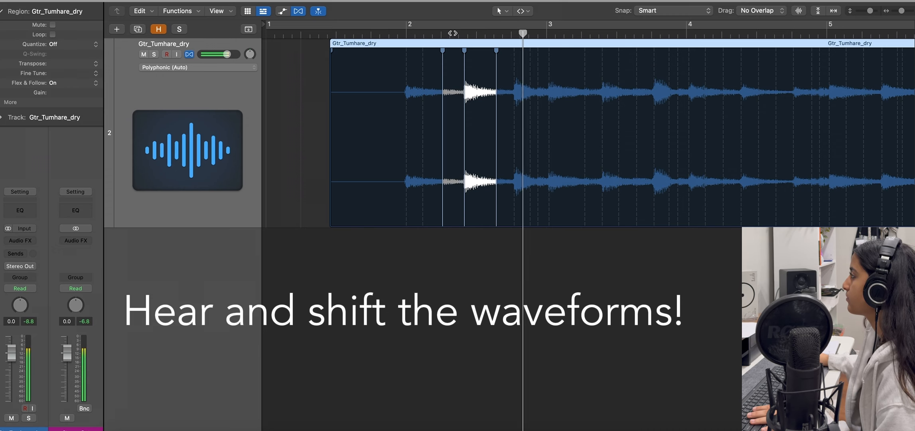
Remove the three flex markers around the second transient, replaying the passage from around bar 2
left_click(465, 43)
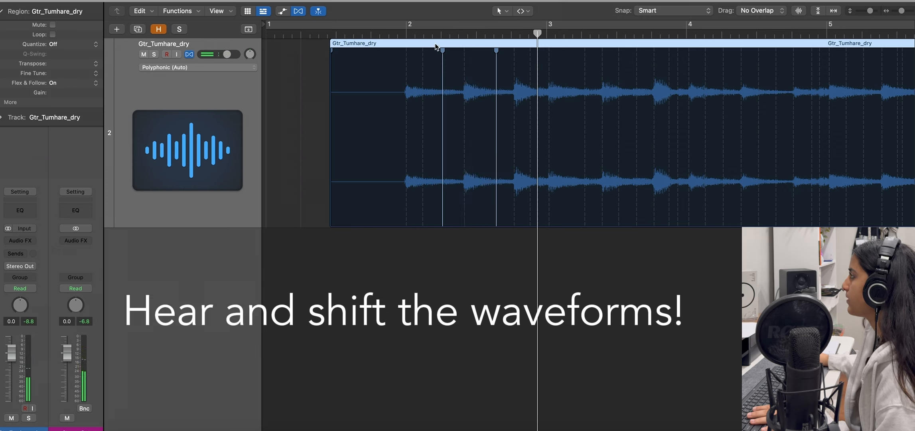
left_click(421, 35)
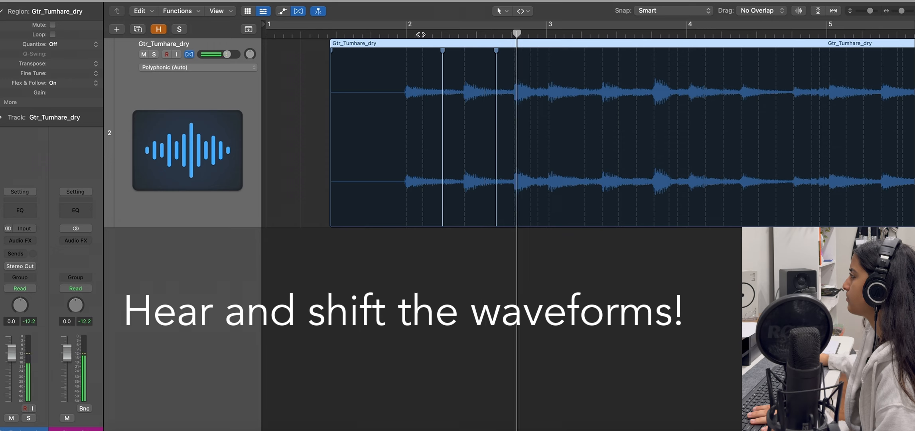
left_click(379, 35)
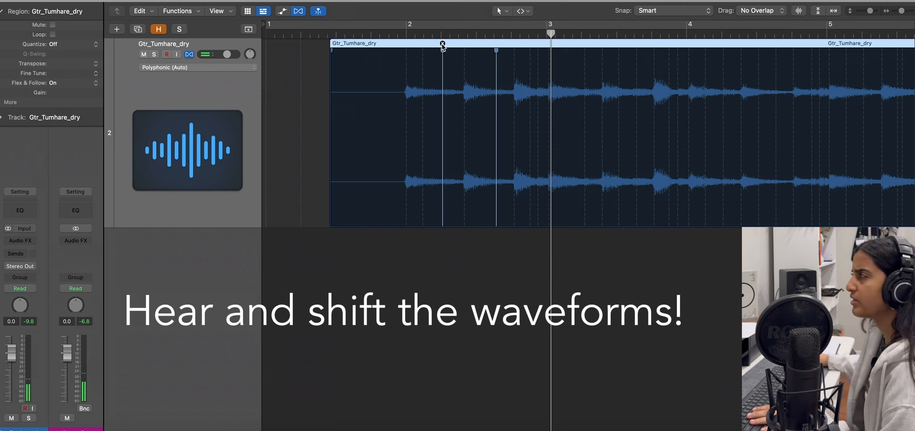
left_click(442, 44)
left_click(497, 44)
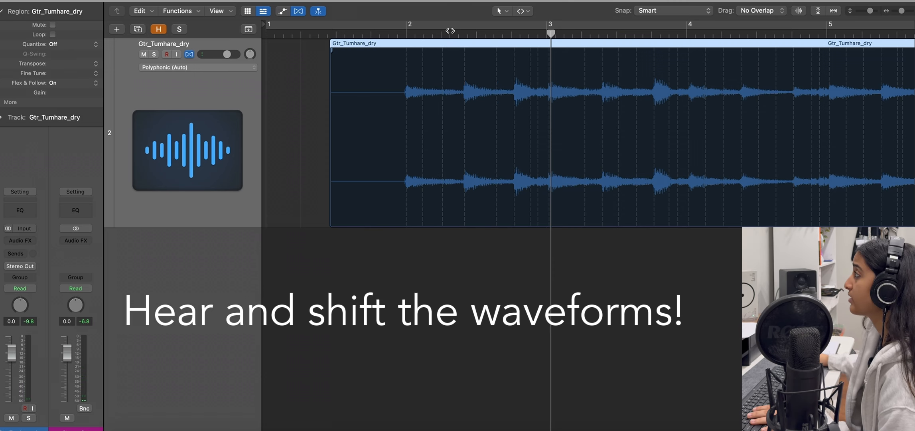
Add three flex markers around the second transient again and move the middle one slightly earlier toward 2 2 3
left_click(446, 34)
key("super+Right")
key("super+Right")
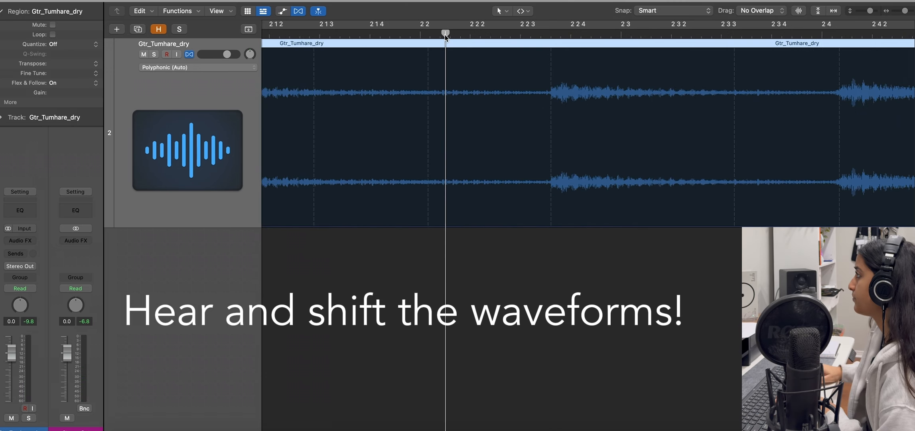
left_click(551, 69)
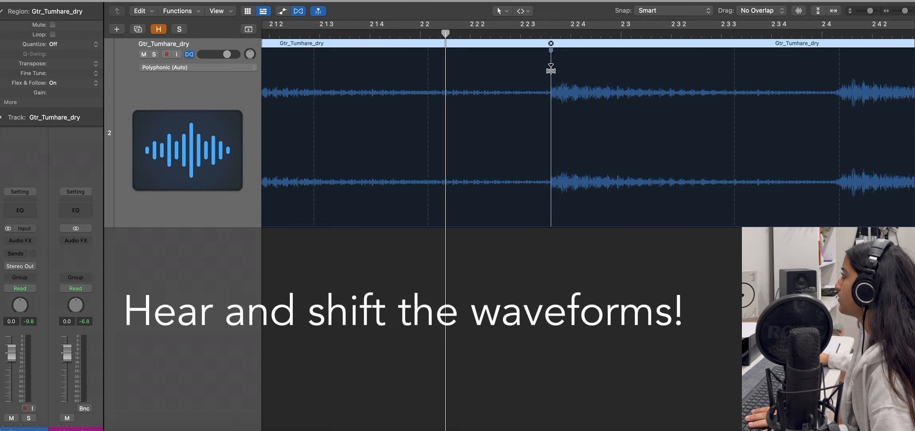
left_click(735, 121)
left_click(428, 121)
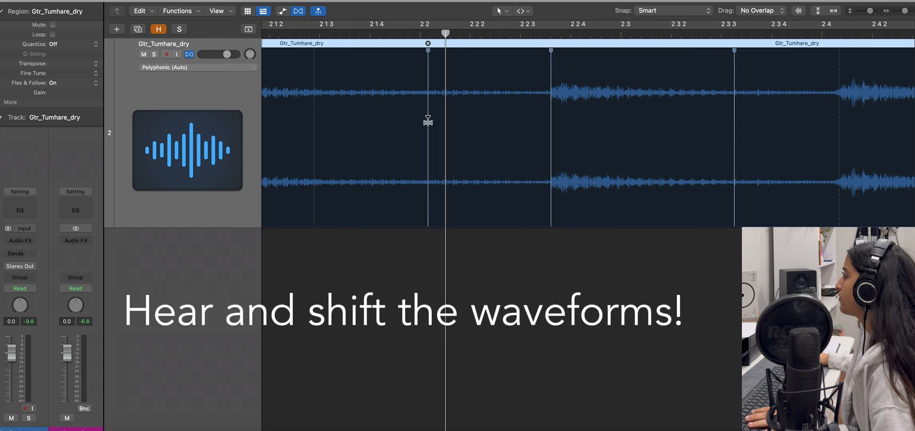
left_click_drag(552, 55, 548, 56)
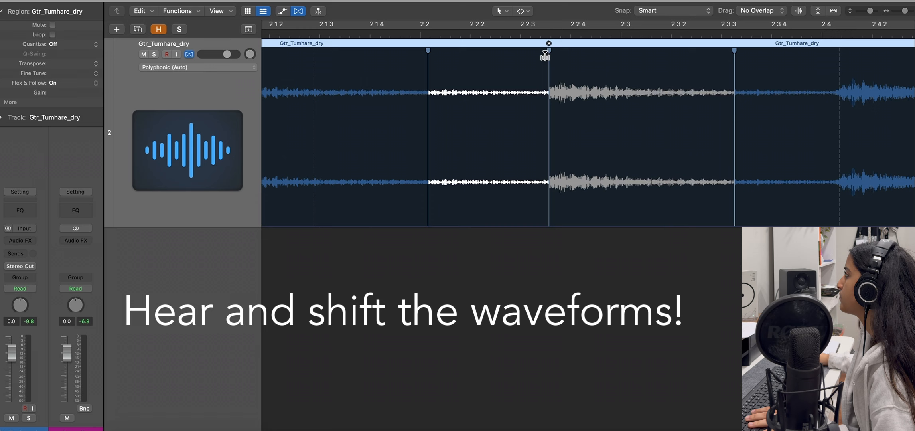
Play back the adjusted second transient and the following bars, starting again from just before bar 2
left_click(365, 36)
key("space")
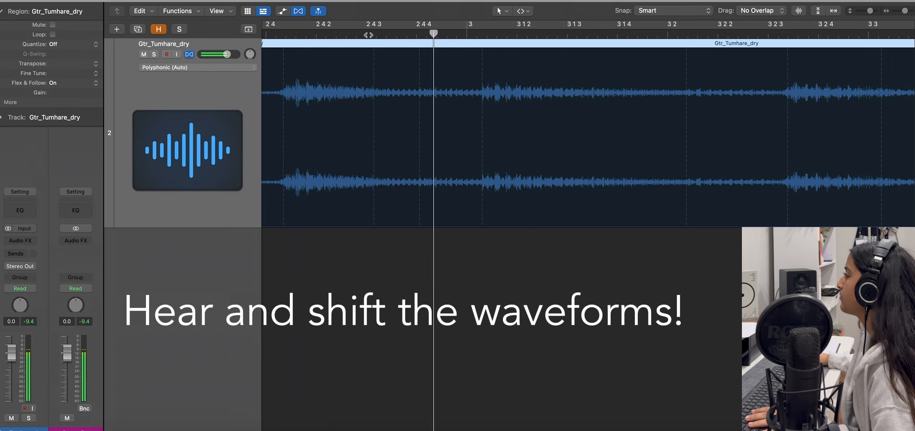
key("super+Left")
key("super+Left")
key("super+Left")
key("super+Left")
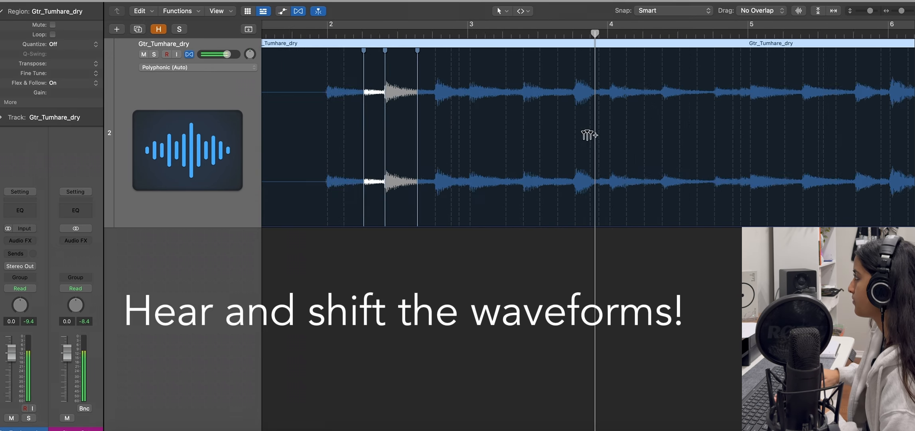
left_click(316, 33)
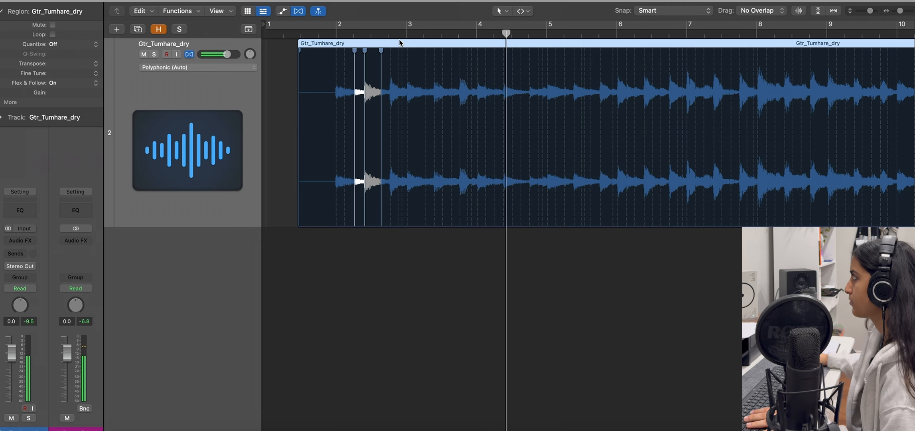
Place the playhead after the second transient and examine how the next transient sits against the 2 4 grid line
left_click(375, 35)
key("super+Right")
key("super+Right")
key("super+Right")
key("super+Right")
key("super+Right")
key("super+Right")
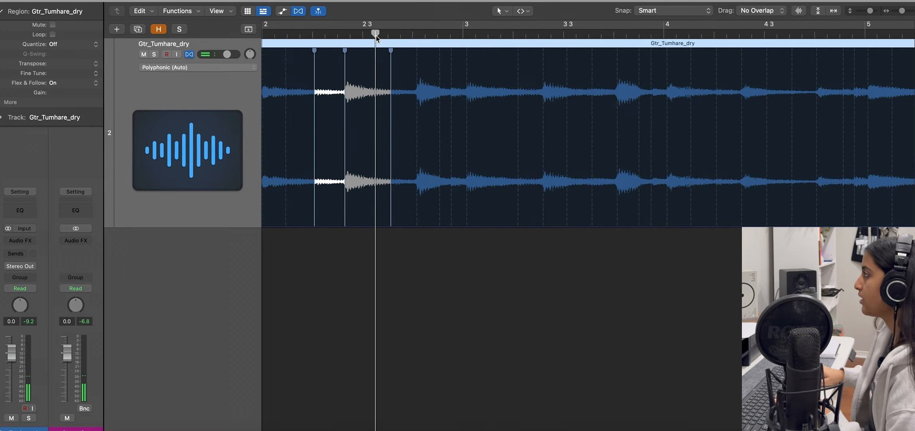
key("super+Right")
key("super+Right")
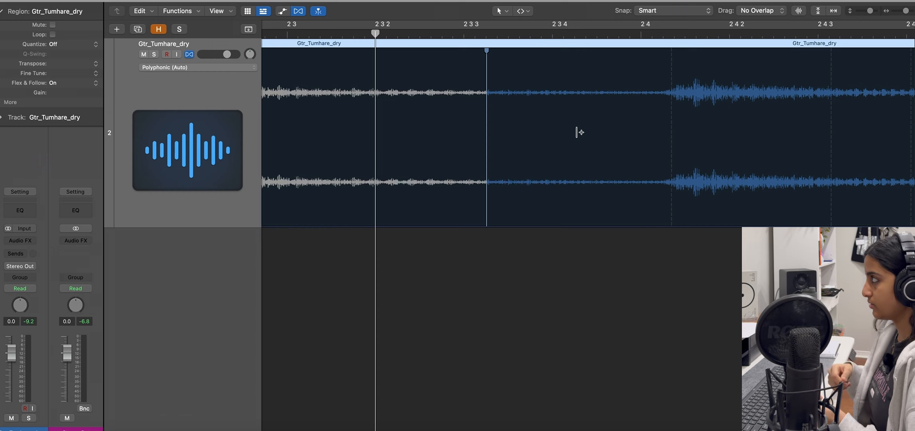
key("super+Left")
key("super+Left")
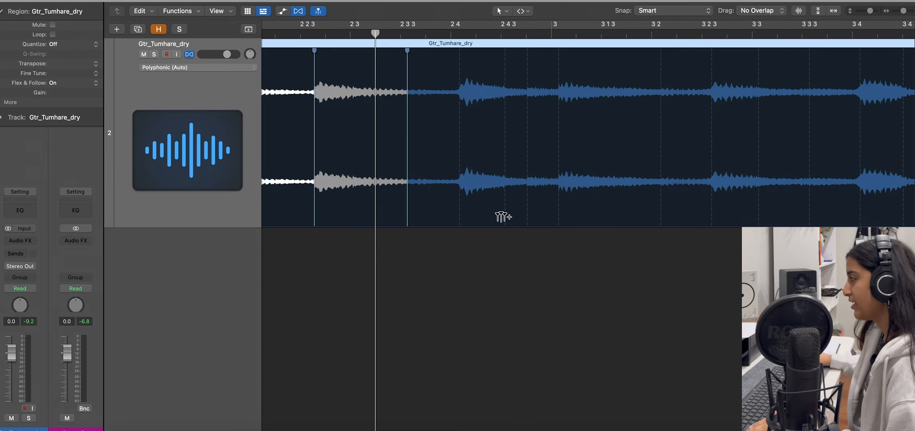
Continue playback through bars 3 to 5, checking the remaining transients against the grid
scroll(487, 195, "right", 2)
key("space")
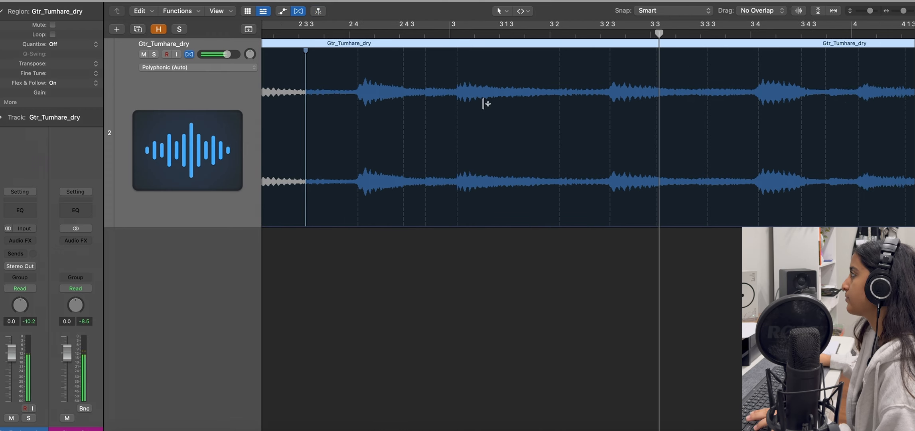
scroll(484, 104, "right", 4)
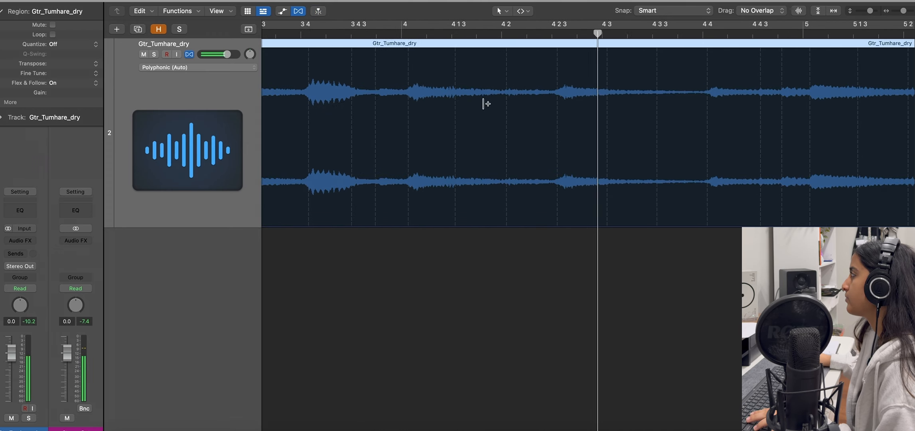
scroll(481, 102, "down", 5)
scroll(482, 102, "down", 2)
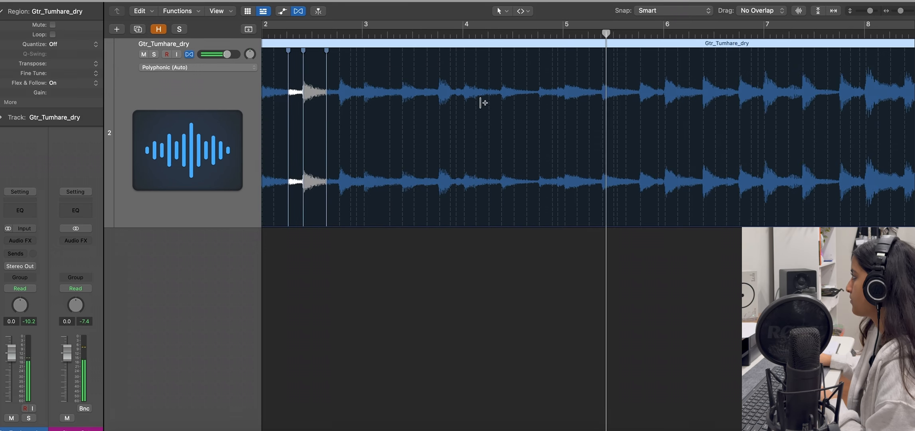
Continue playback past bar 6 and place the playhead shortly before the bar 6 transient
scroll(548, 126, "right", 4)
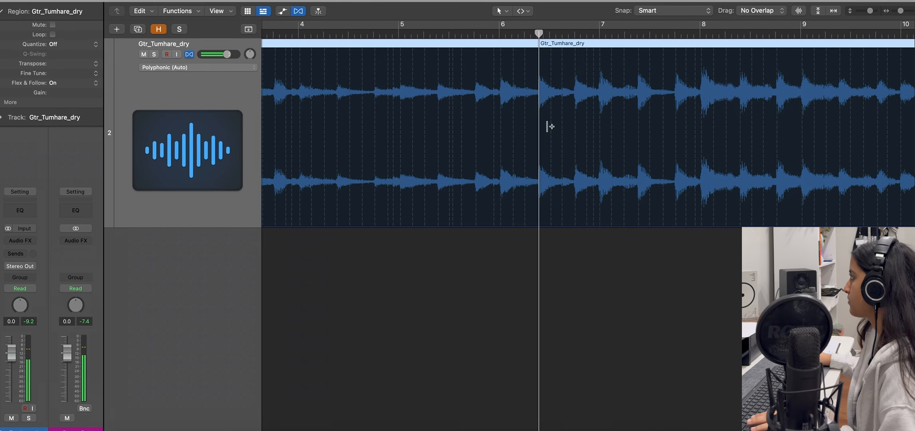
left_click(490, 37)
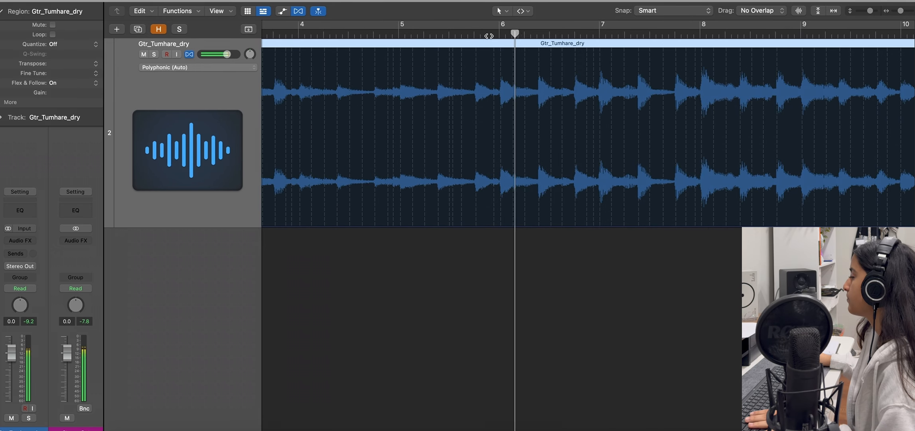
left_click(482, 36)
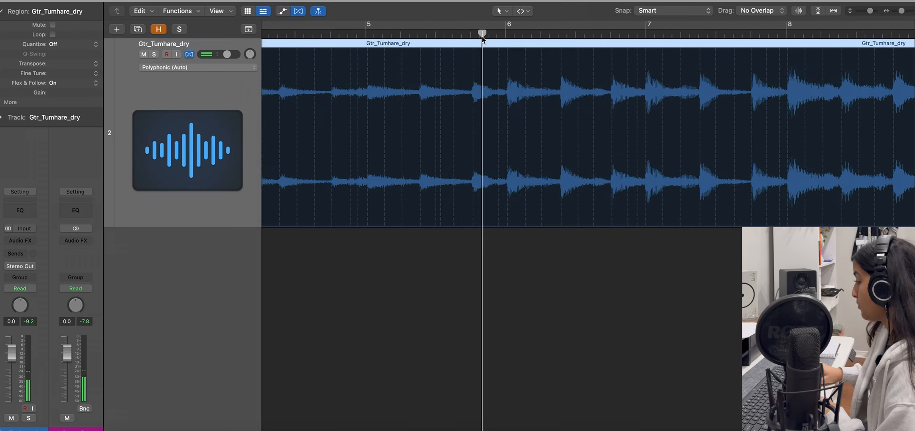
Add flex markers on and around the late bar 6 transient and move its marker earlier onto the bar 6 line
scroll(482, 36, "up", 3)
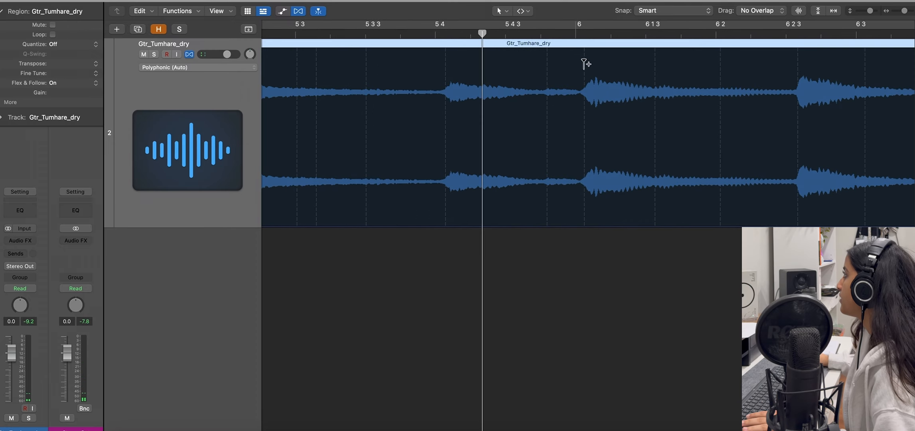
left_click(584, 60)
left_click(547, 139)
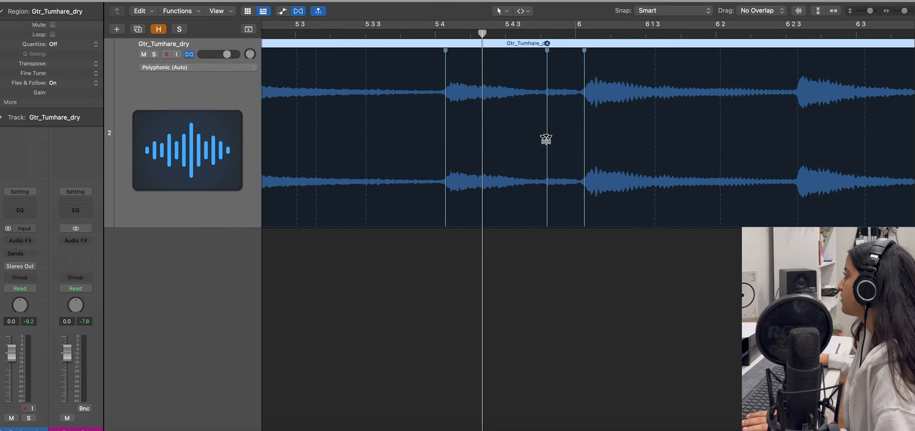
left_click(655, 87)
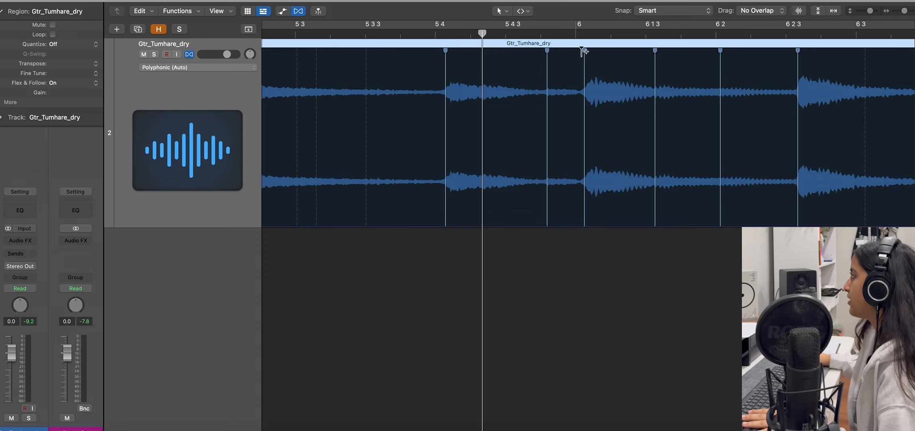
left_click_drag(584, 52, 575, 52)
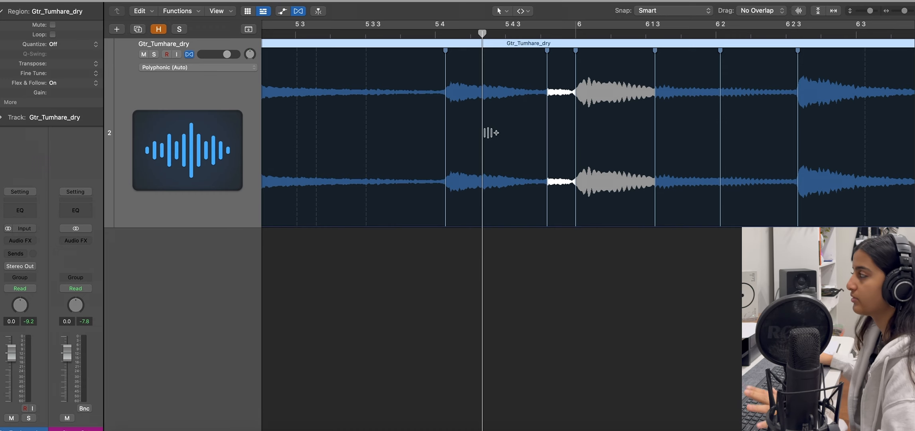
Play back the adjusted bar 6 transient from shortly before 5 4 and return the playhead ahead of it
left_click(409, 35)
key("space")
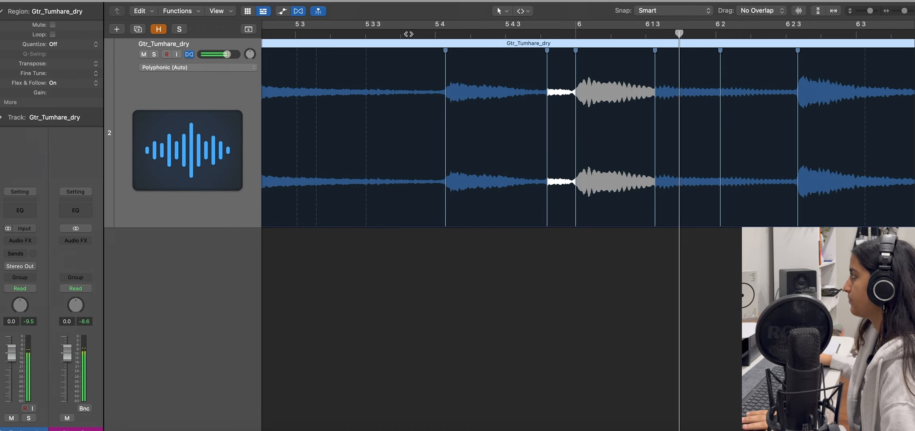
key("space")
left_click(327, 36)
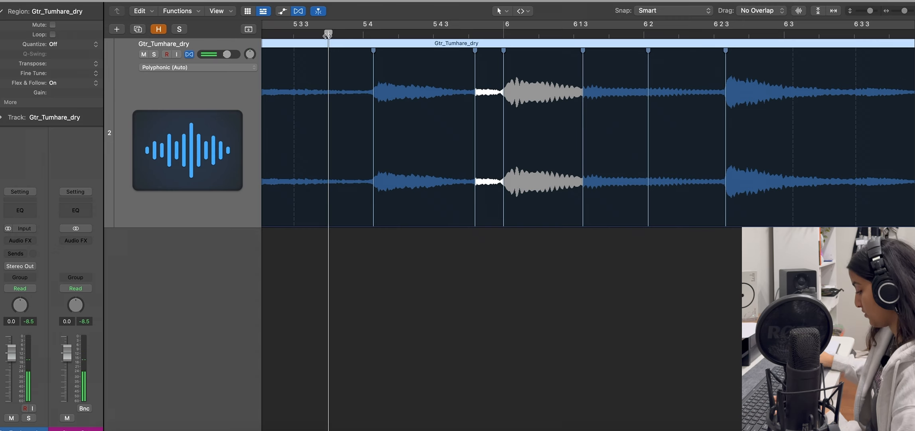
Listen to the bar 6 correction in context by playing from just before bar 5 to past bar 9
key("super+Left")
key("super+Left")
key("super+Left")
key("super+Left")
key("super+Left")
key("super+Left")
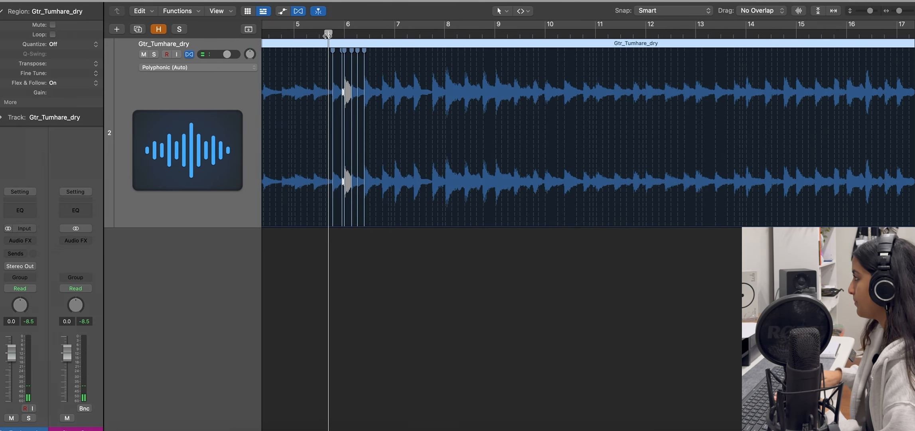
key("super+Left")
key("super+Left")
key("super+Left")
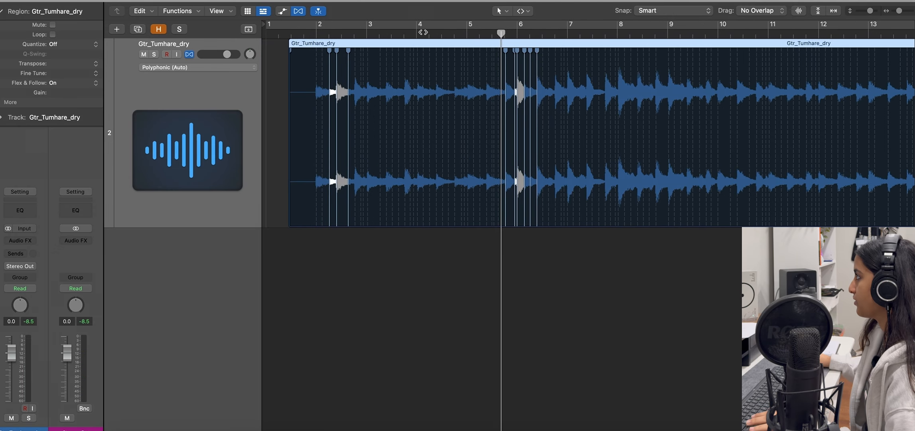
left_click(463, 34)
key("space")
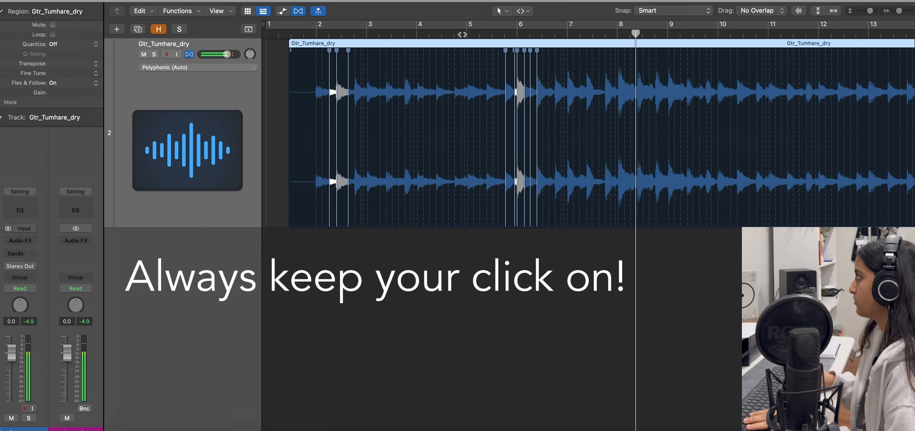
key("space")
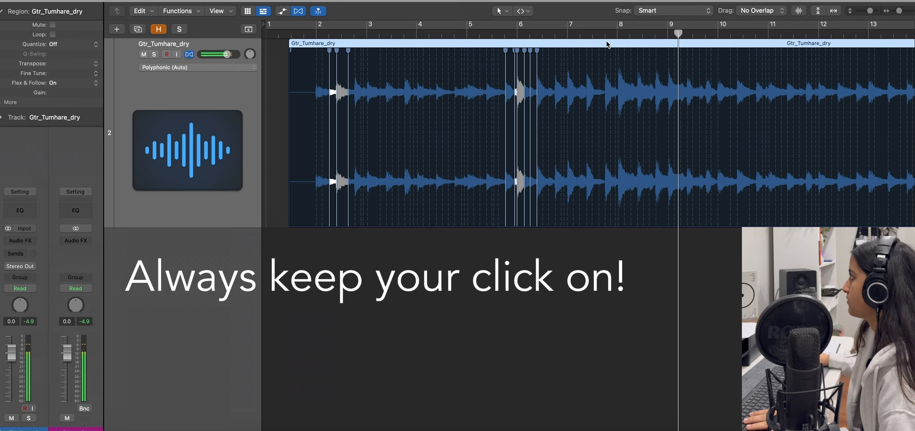
Add three flex markers around the bar 8 transient and move the middle one slightly earlier onto the bar 8 line
left_click(606, 33)
key("super+Right")
key("super+Right")
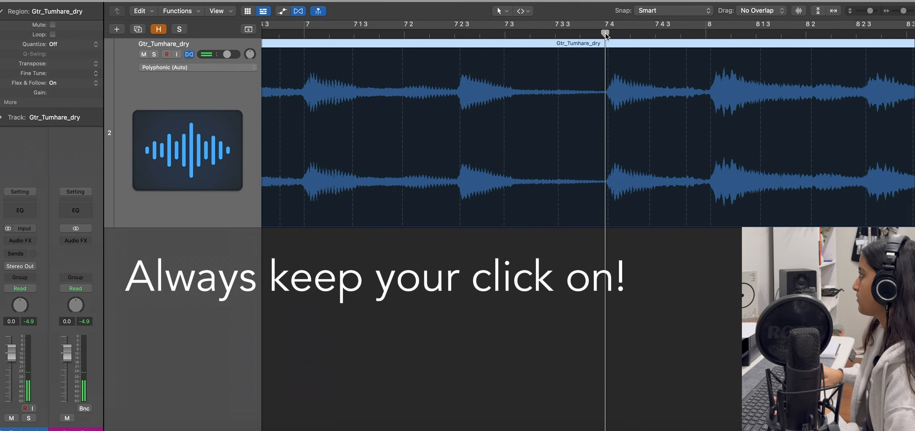
scroll(678, 127, "right", 5)
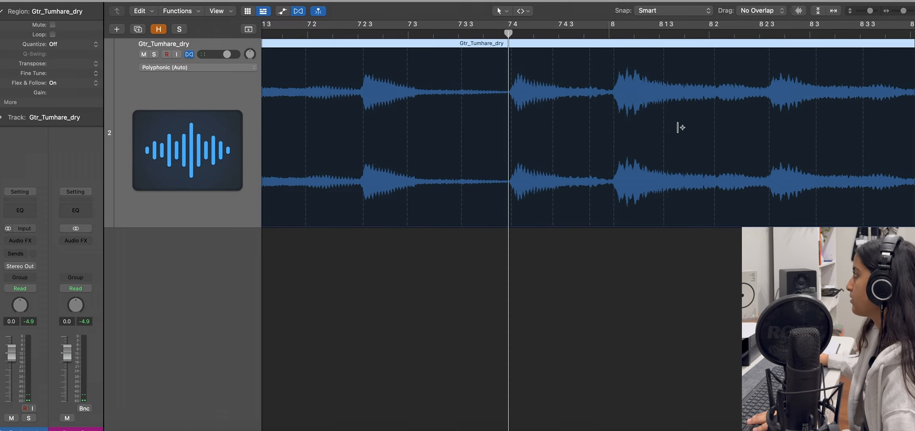
left_click(545, 151)
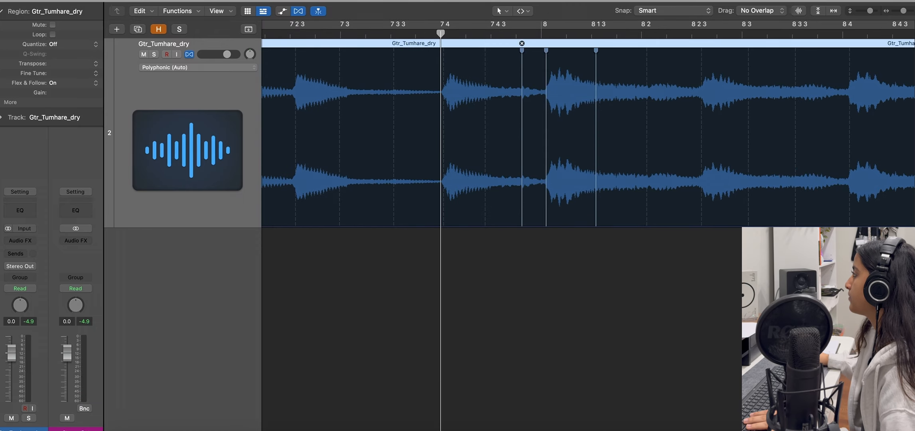
left_click_drag(547, 51, 541, 49)
left_click(502, 279)
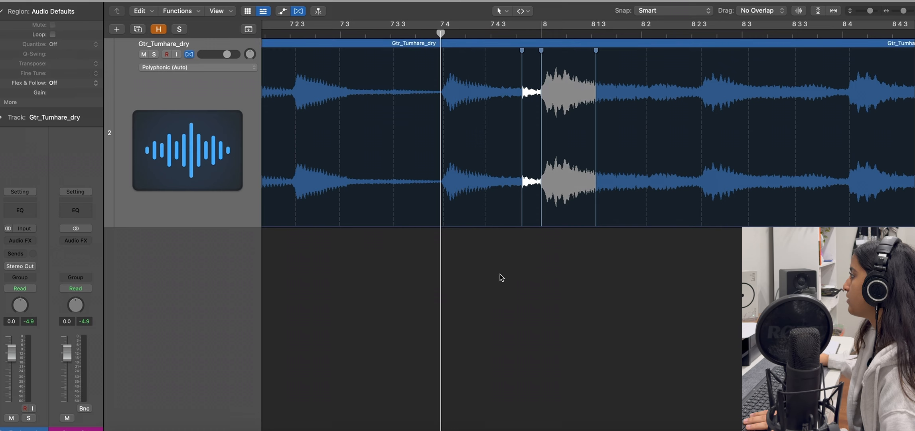
Play back the adjusted bar 8 transient from just before it, continuing through bar 10
left_click(525, 33)
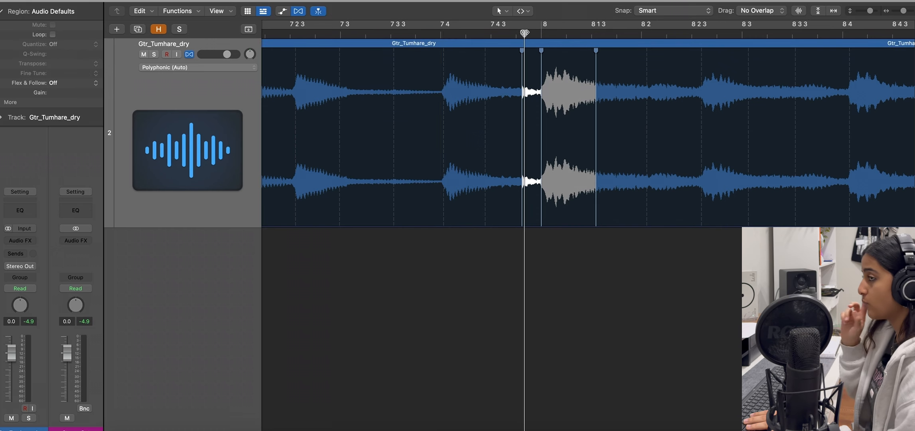
key("super+Left")
key("super+Left")
key("super+Left")
key("super+Left")
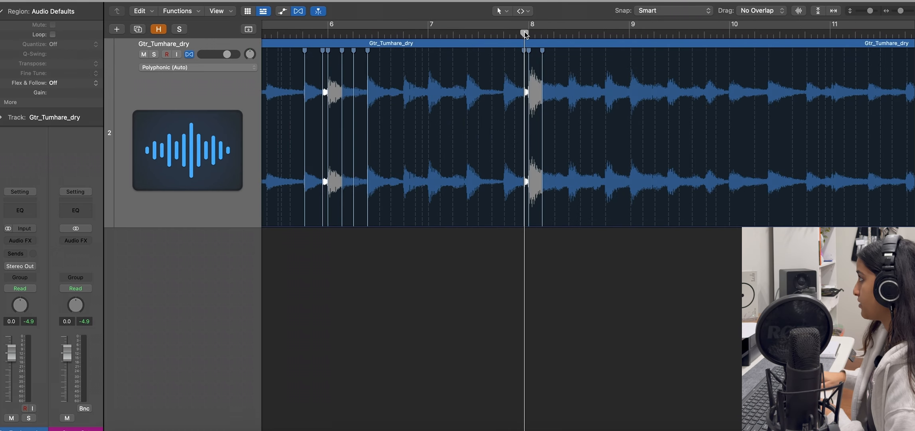
key("super+Left")
key("super+Left")
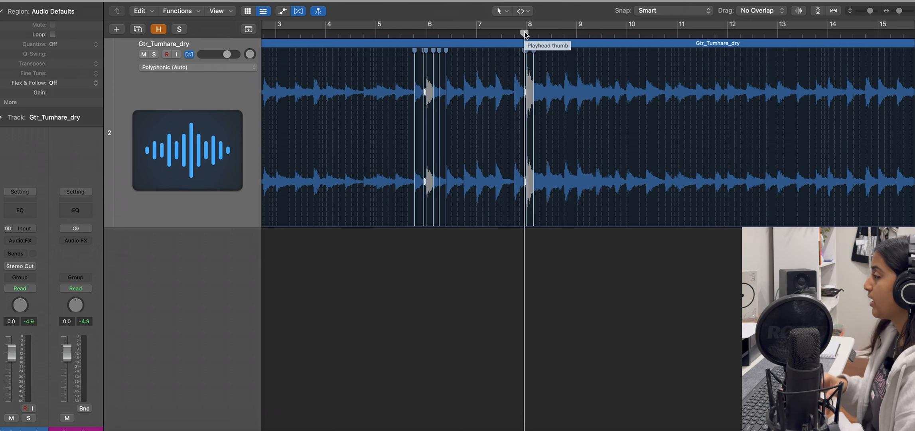
scroll(609, 117, "right", 5)
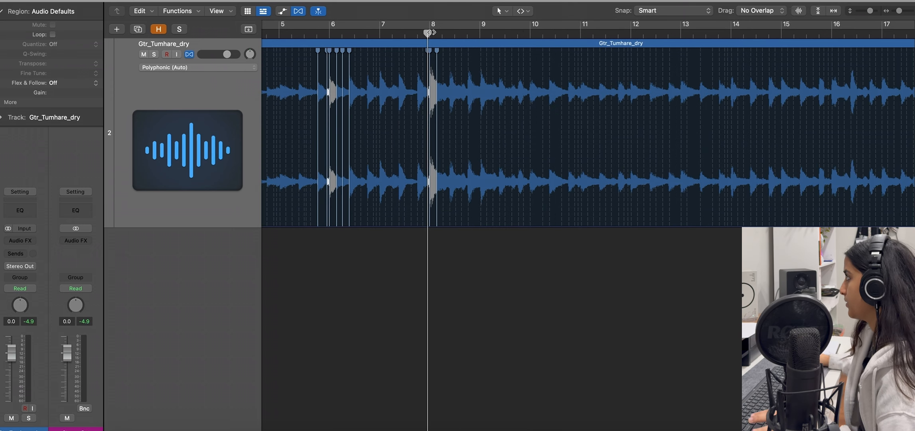
key("space")
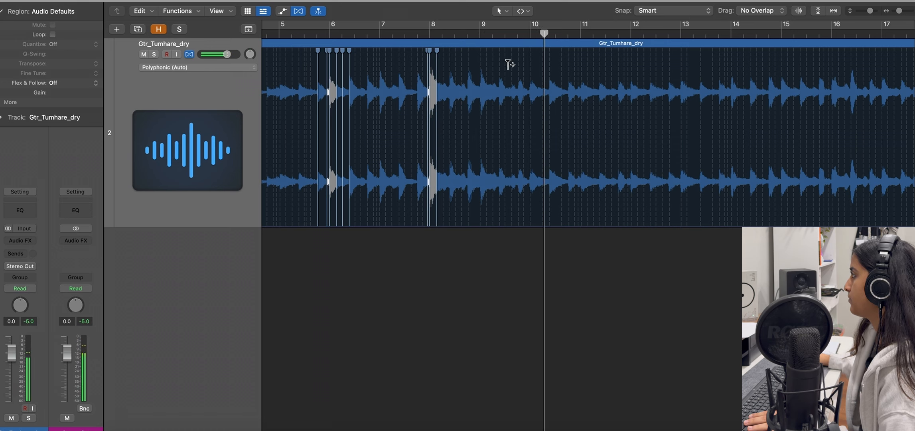
Examine the transients from 9 4 into bar 10 against the grid while playing that passage
left_click(520, 36)
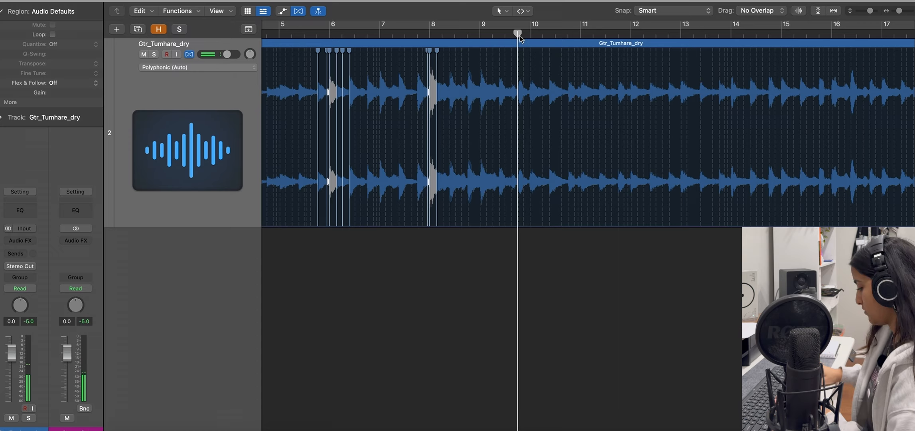
key("super+Right")
key("super+Right")
key("super+Right")
key("super+Right")
key("super+Right")
key("super+Right")
scroll(585, 111, "right", 3)
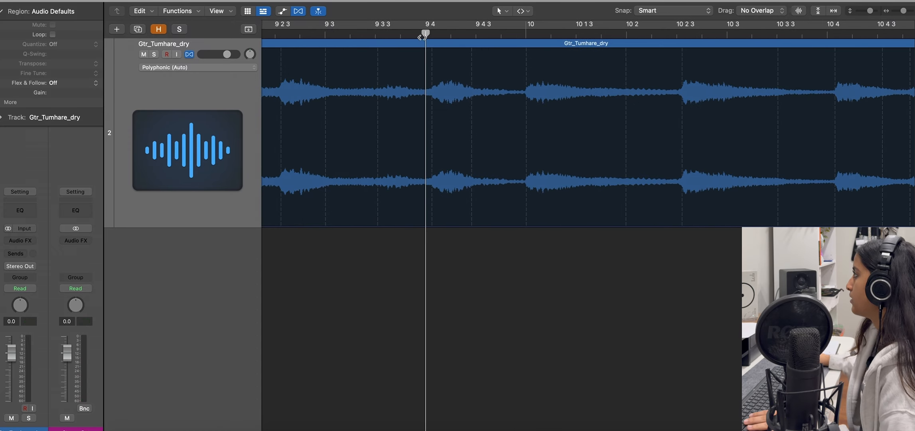
key("space")
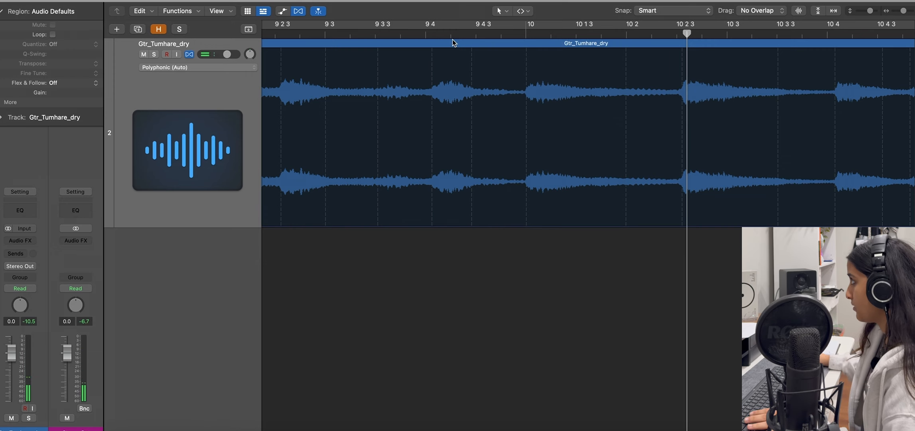
Resume playback from just before bar 11 and check the following transients against the grid
key("super+Left")
key("super+Left")
key("super+Left")
scroll(577, 173, "right", 3)
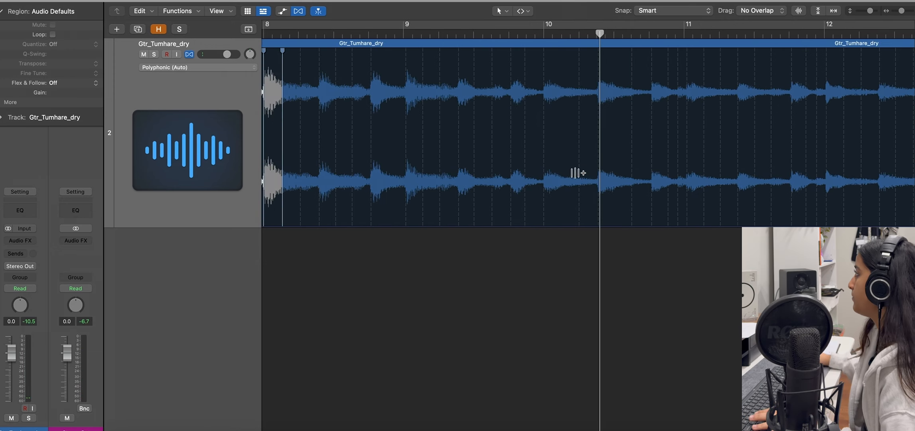
scroll(578, 173, "right", 3)
left_click(575, 36)
key("space")
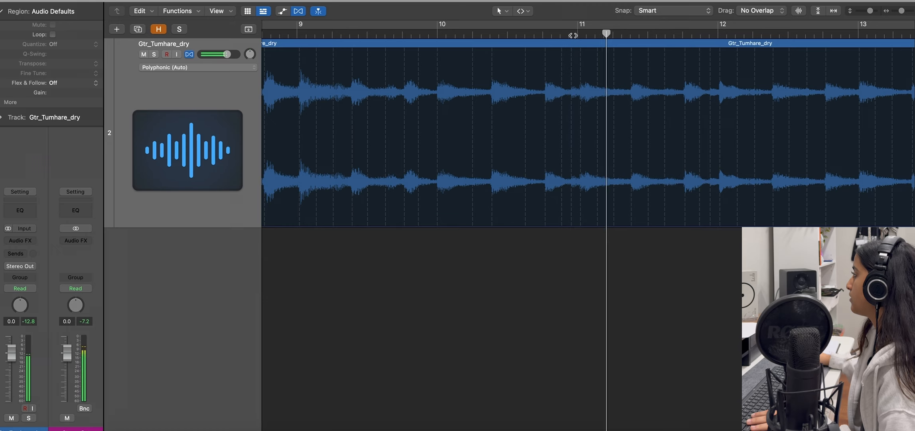
Add three flex markers around the bar 14 transient and move the middle one slightly earlier onto the bar 14 line
scroll(567, 139, "right", 6)
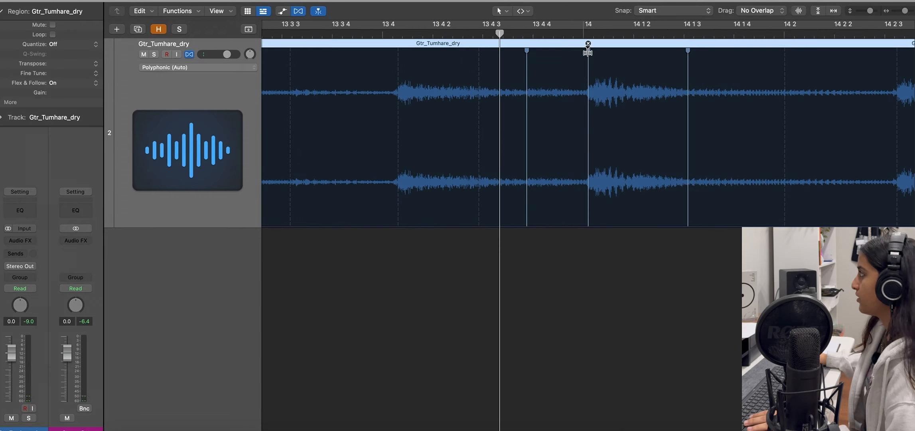
left_click_drag(588, 54, 585, 54)
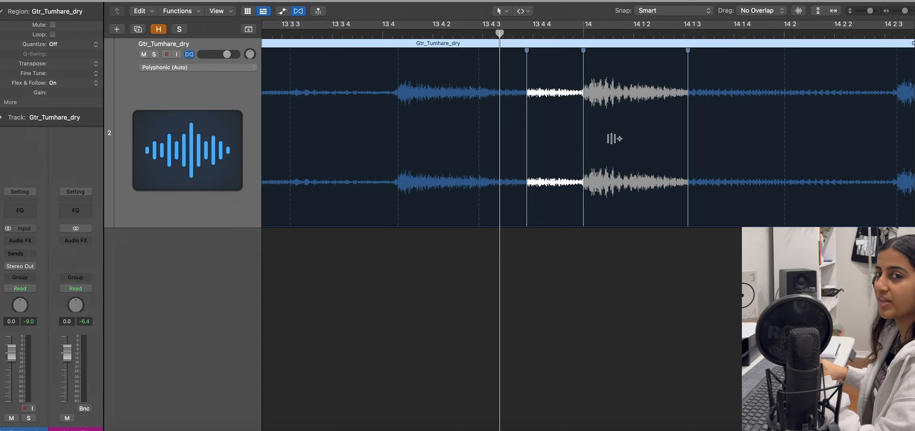
Play back the adjusted bar 14 transient from just before it, continuing through bar 16
key("super+Left")
key("super+Left")
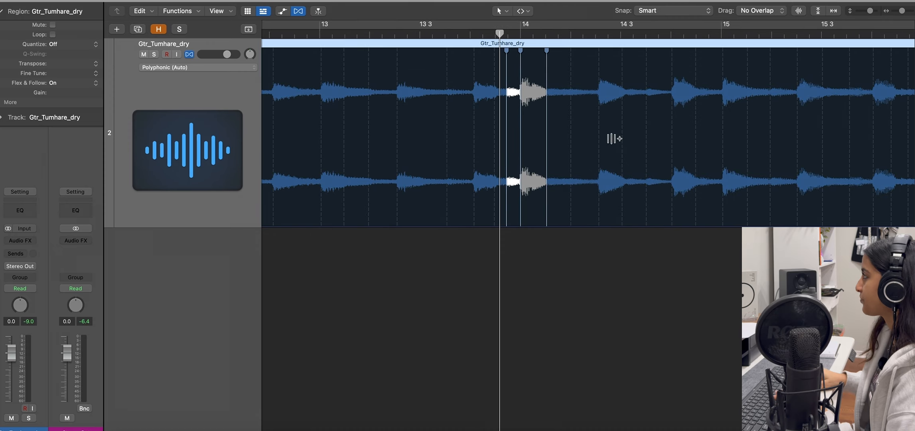
key("space")
scroll(500, 256, "right", 10)
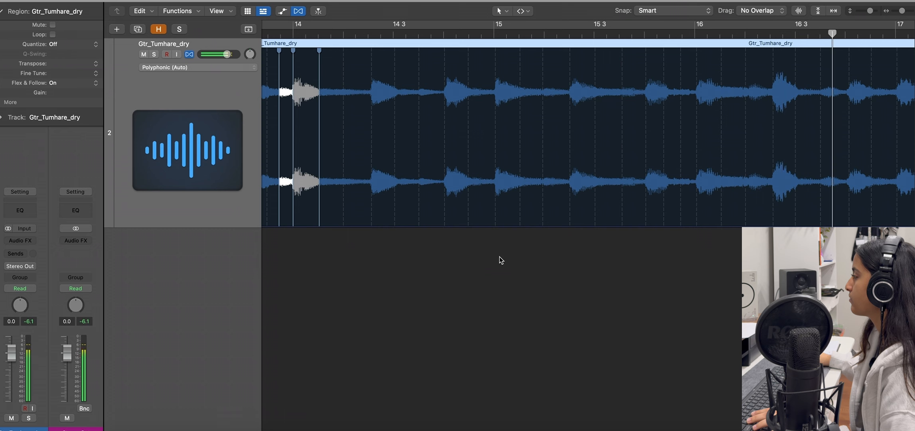
Continue playback through bars 17 to 23, checking the remaining transients for timing errors
scroll(501, 256, "right", 3)
key("super+Left")
key("super+Left")
key("super+Left")
key("super+Left")
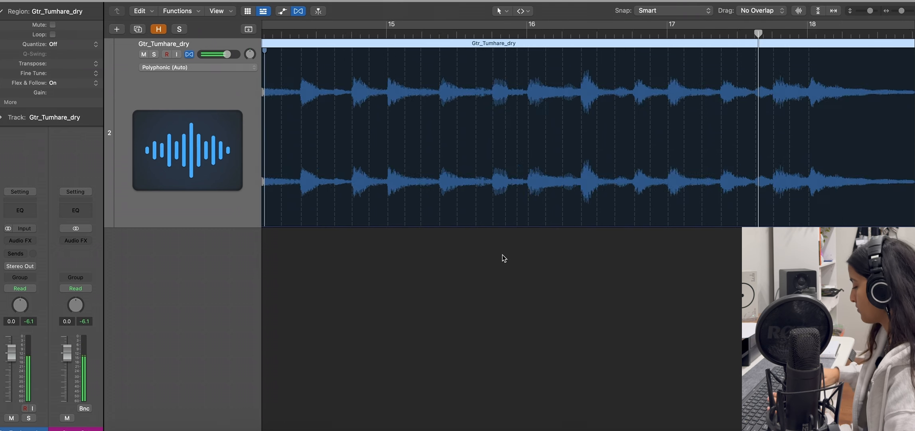
scroll(535, 245, "right", 3)
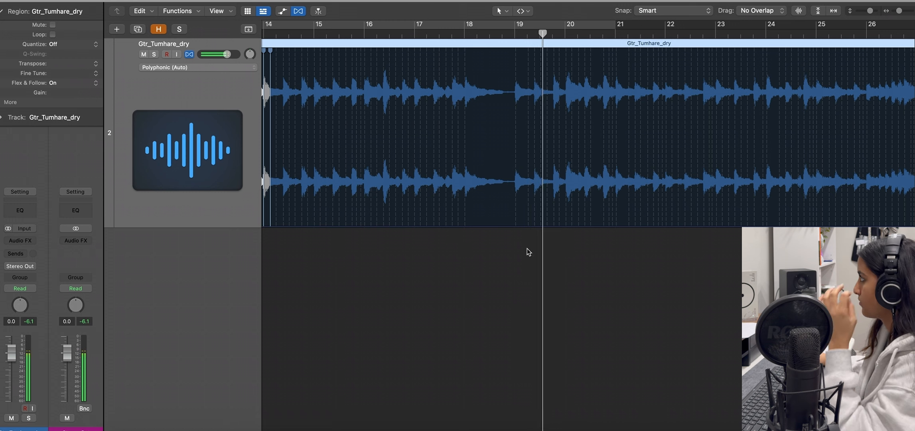
scroll(525, 249, "right", 5)
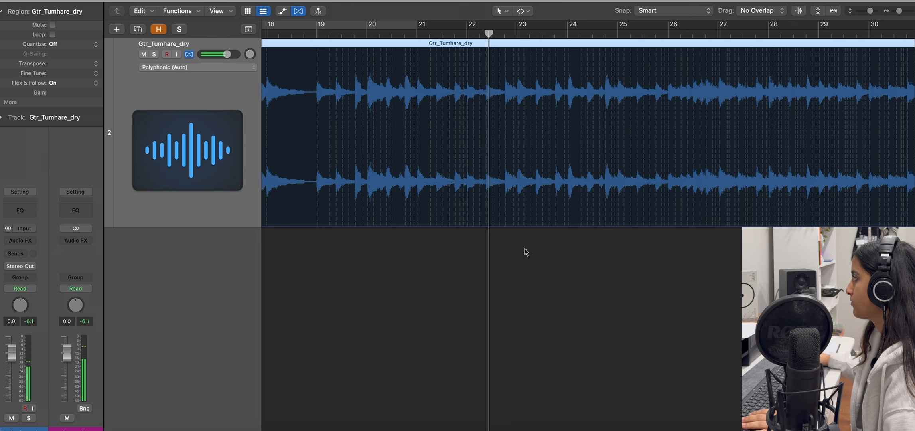
scroll(526, 250, "right", 1)
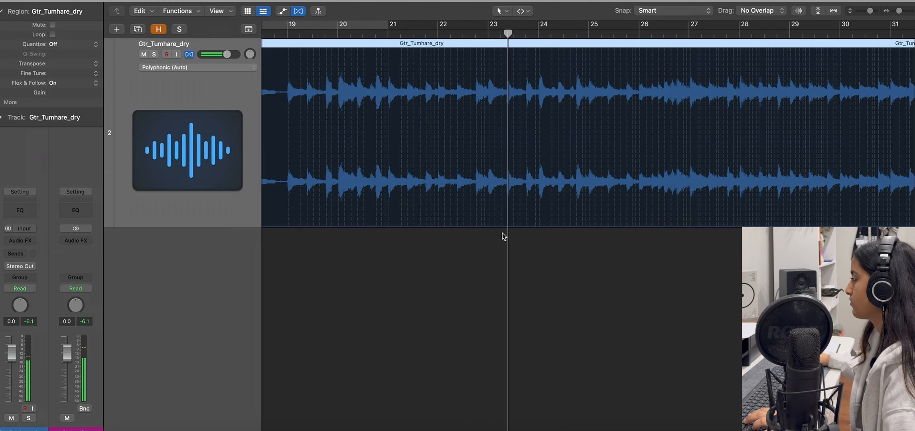
Add three flex markers around the bar 23 transient and move the middle one slightly earlier onto the bar 23 line
left_click(479, 36)
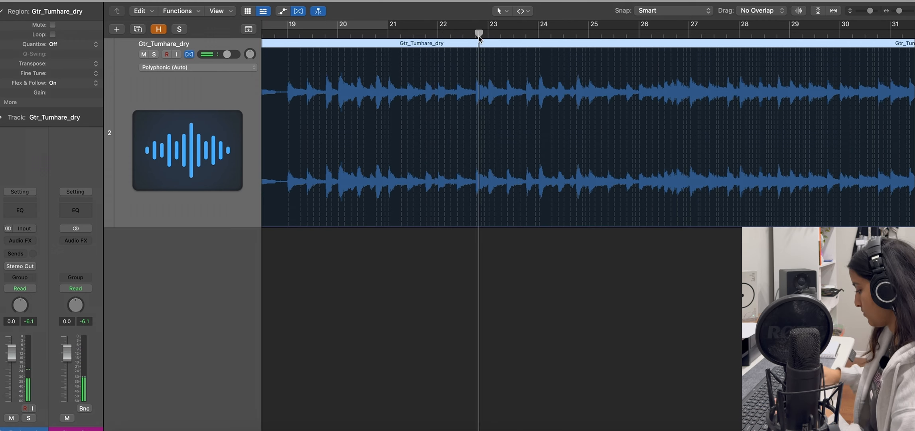
key("super+Right")
key("super+Right")
key("super+Right")
key("super+Right")
key("super+Right")
key("super+Right")
key("space")
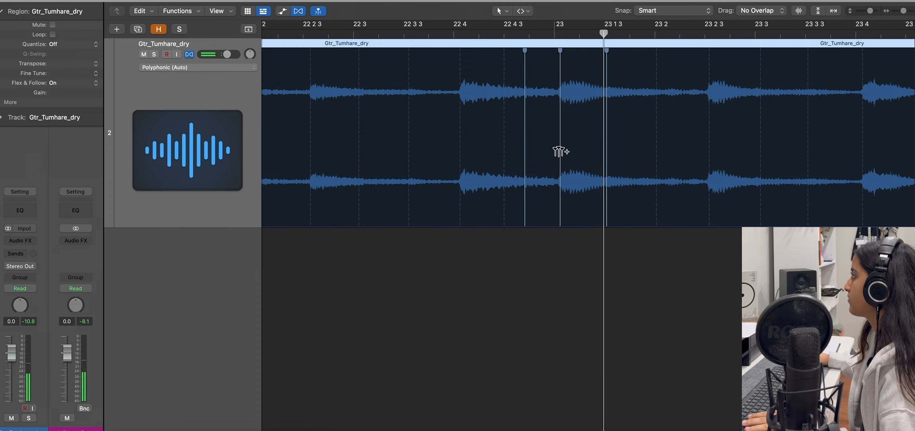
left_click_drag(560, 55, 557, 55)
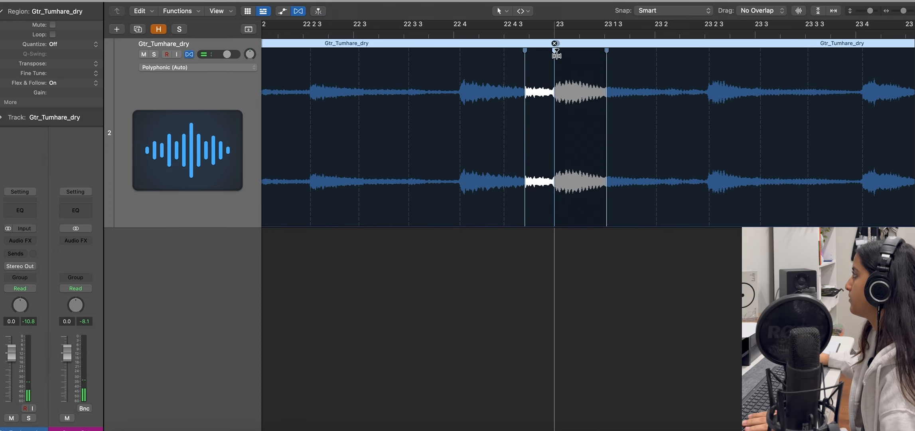
Play back the adjusted bar 23 transient from just before it, continuing through bar 26 to check the following transients
left_click(415, 28)
left_click(641, 269)
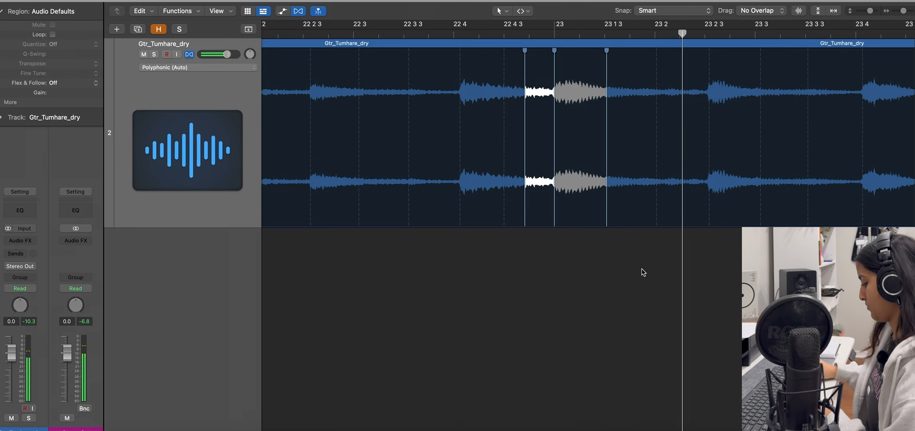
key("super+Left")
key("super+Left")
key("super+Left")
key("super+Left")
key("super+Left")
scroll(625, 264, "right", 3)
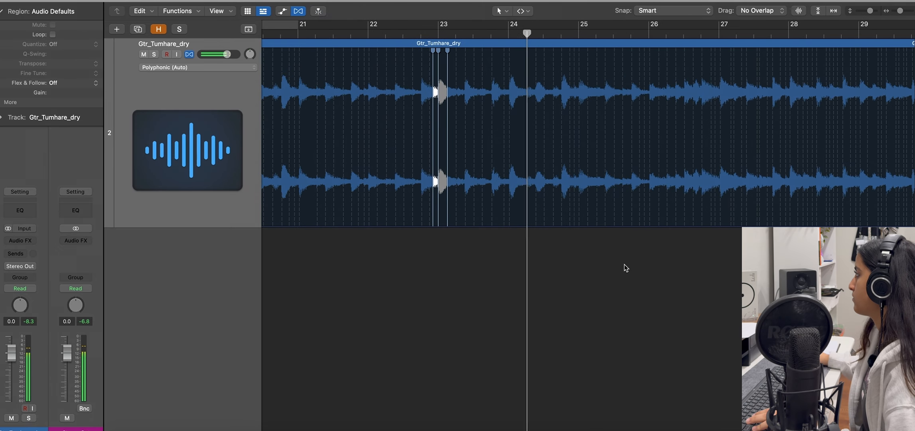
scroll(625, 268, "right", 3)
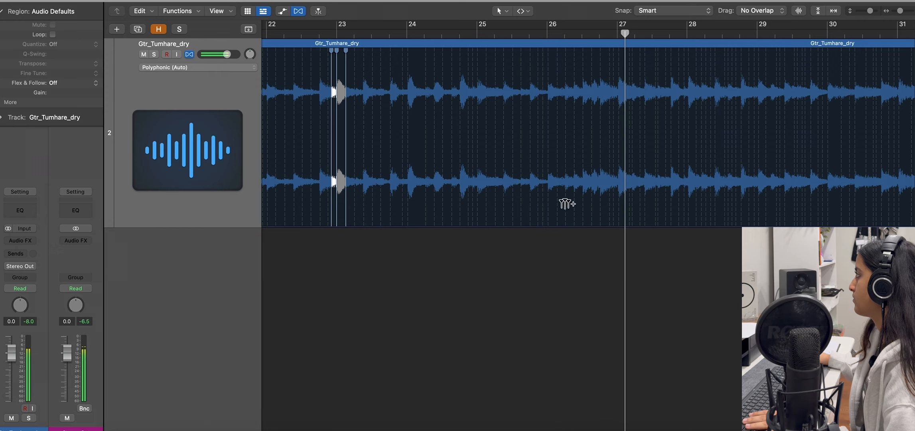
Replay the lead-in to bar 27, add three flex markers around its transient and move the middle one earlier onto the bar line
left_click(525, 32)
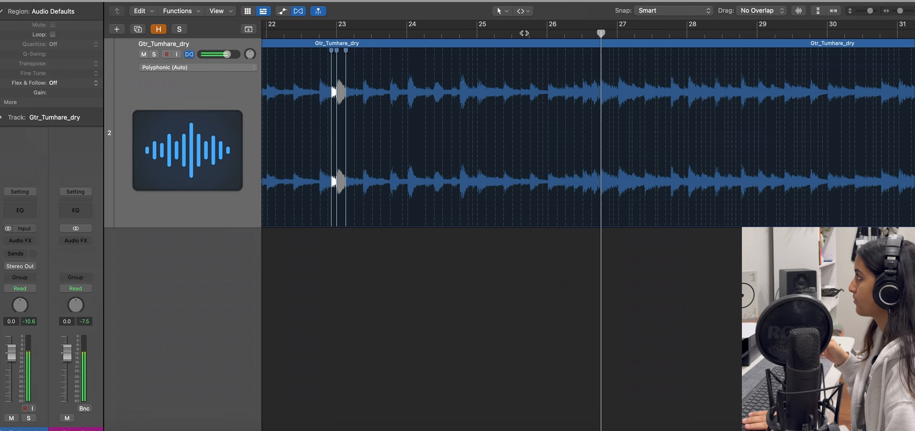
left_click(604, 33)
key("super+Right")
key("super+Right")
key("super+Right")
key("super+Right")
key("super+Right")
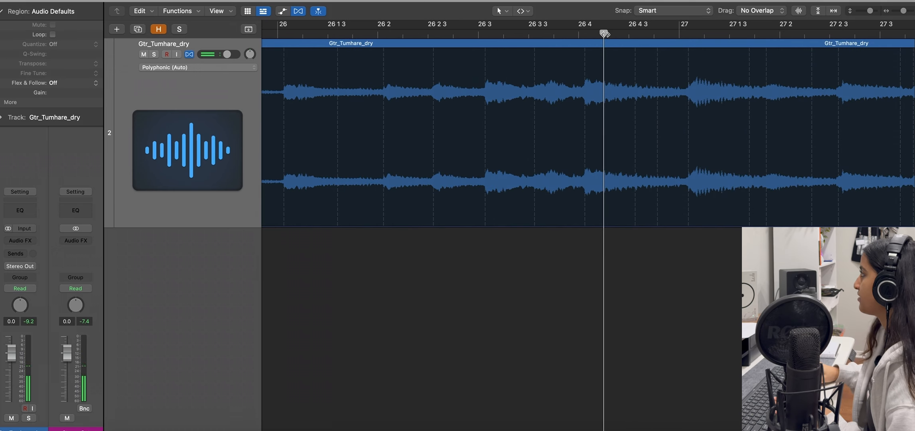
scroll(606, 53, "right", 3)
left_click(583, 153)
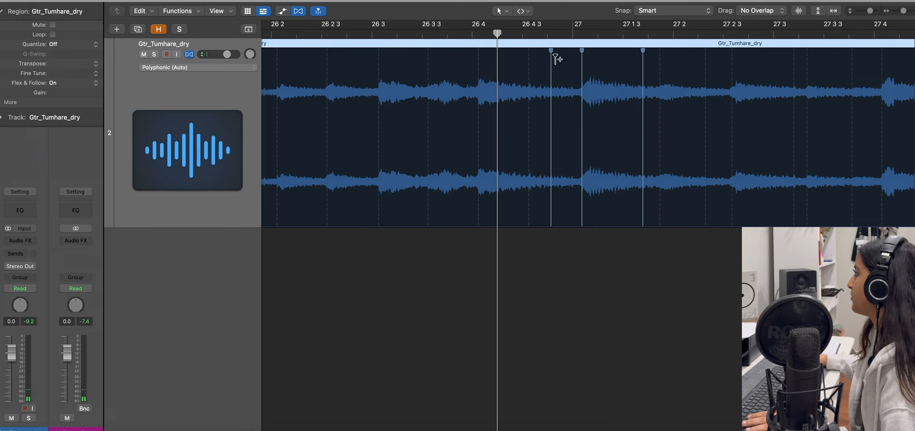
left_click_drag(582, 54, 575, 54)
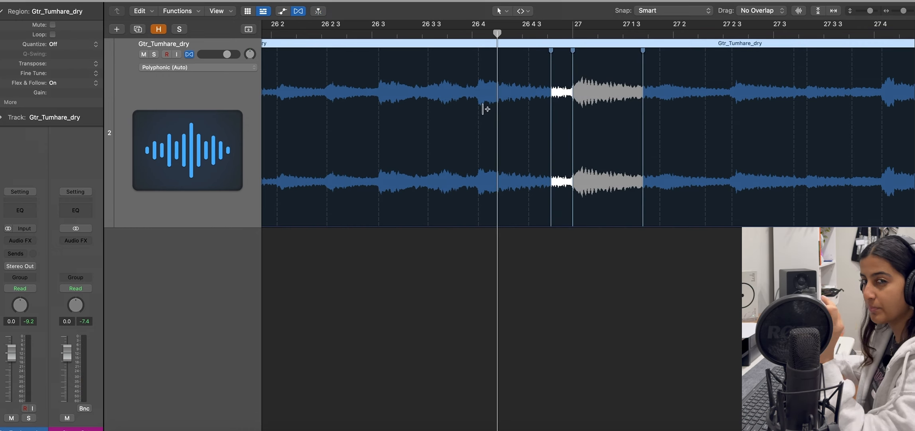
Play back the adjusted bar 27 transient from bar 26, continuing through bar 31 to check the timing
left_click(327, 34)
key("space")
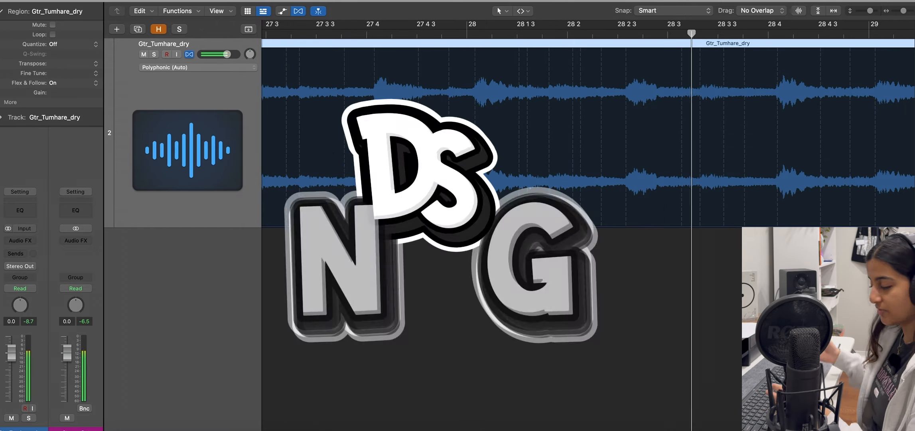
key("super+Left")
key("super+Left")
key("super+Left")
key("super+Left")
key("super+Left")
key("super+Left")
key("super+Left")
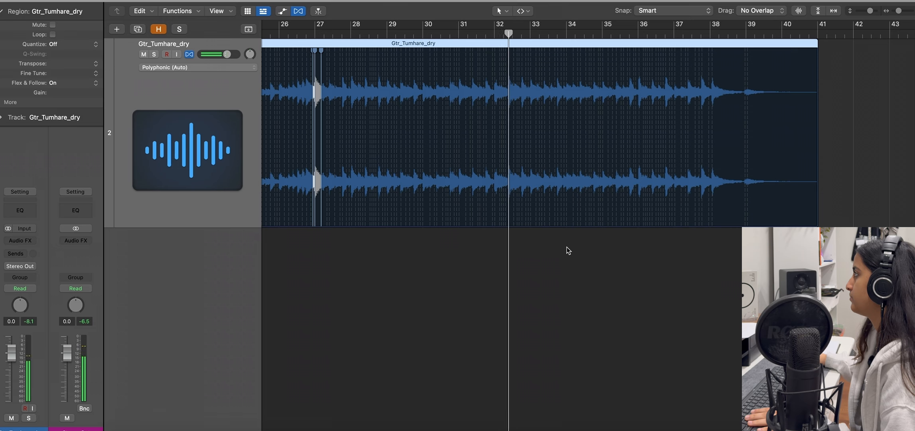
Add three flex markers around the bar 32 transient and move the middle one slightly earlier onto the bar 32 line
left_click(486, 34)
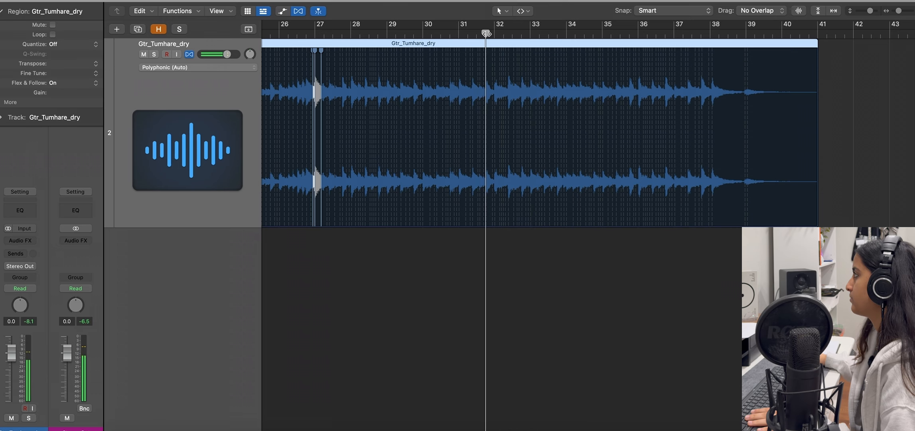
scroll(487, 33, "up", 5)
key("space")
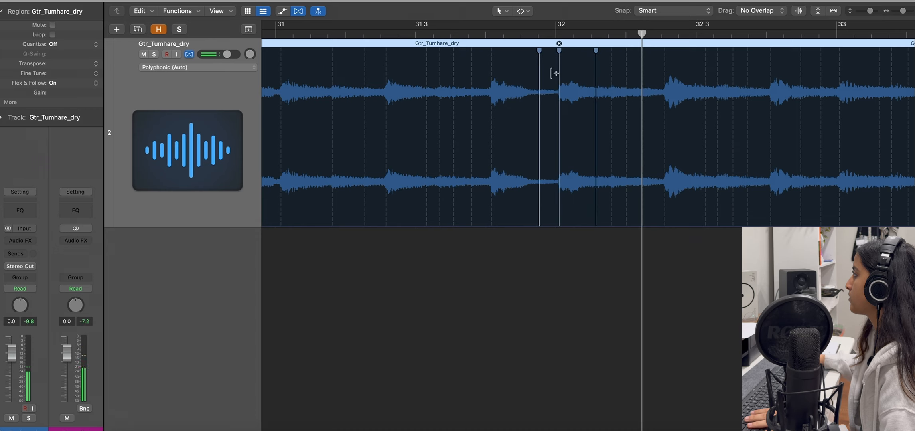
left_click_drag(560, 52, 557, 52)
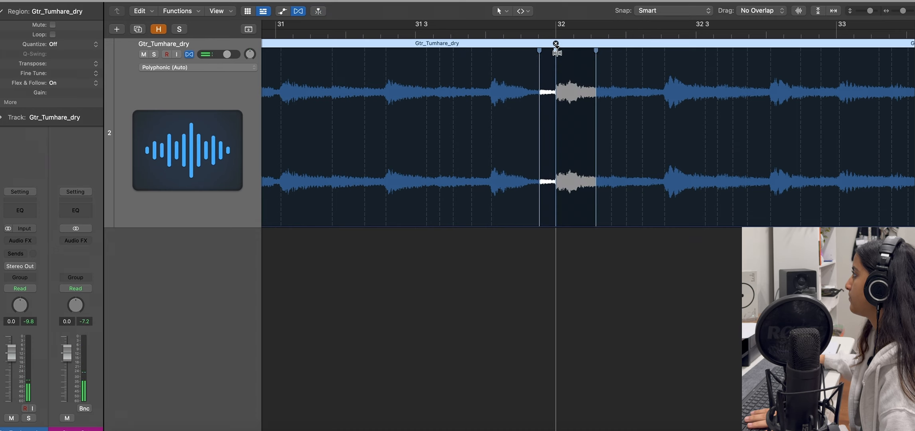
Play back the adjusted bar 32 transient from just before it, checking the remaining transients through bar 39
left_click(416, 32)
key("space")
scroll(544, 221, "right", 6)
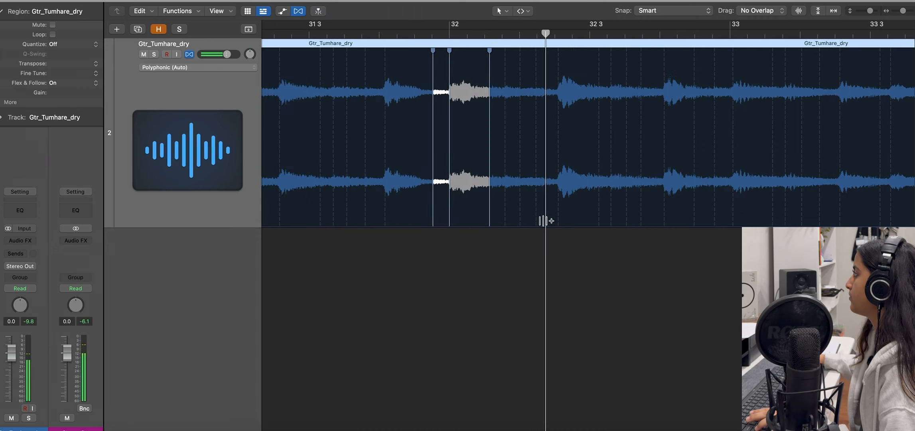
scroll(544, 221, "right", 8)
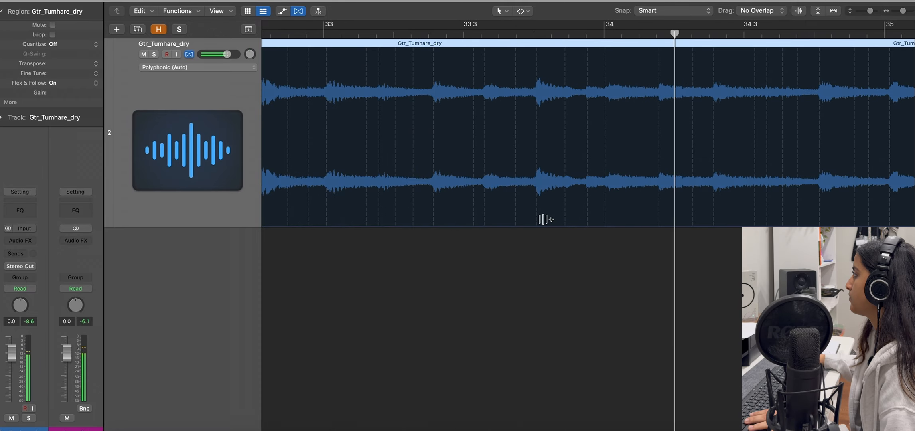
scroll(546, 219, "right", 8)
scroll(545, 218, "right", 3)
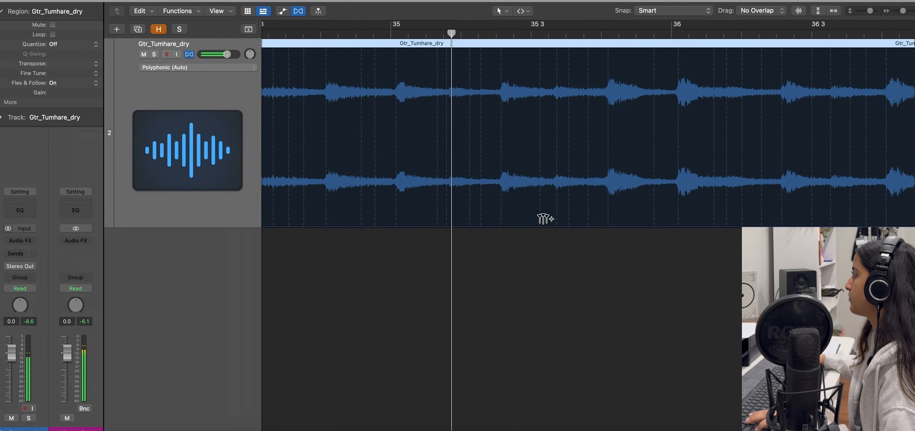
scroll(546, 218, "right", 10)
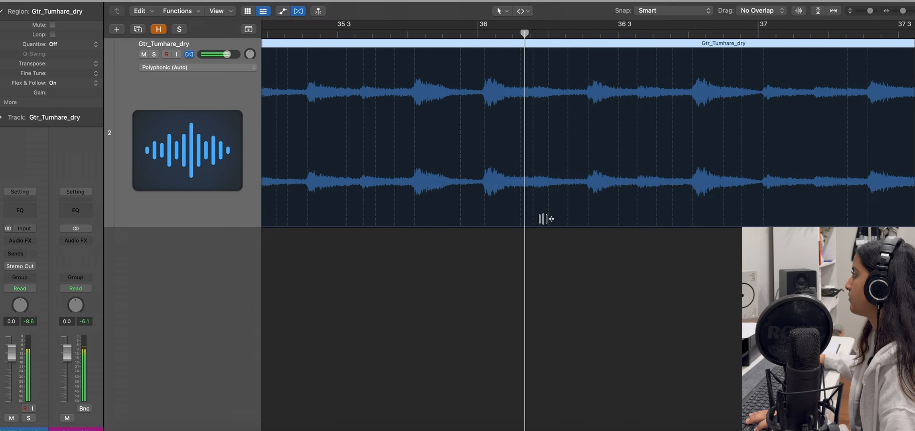
scroll(546, 219, "right", 5)
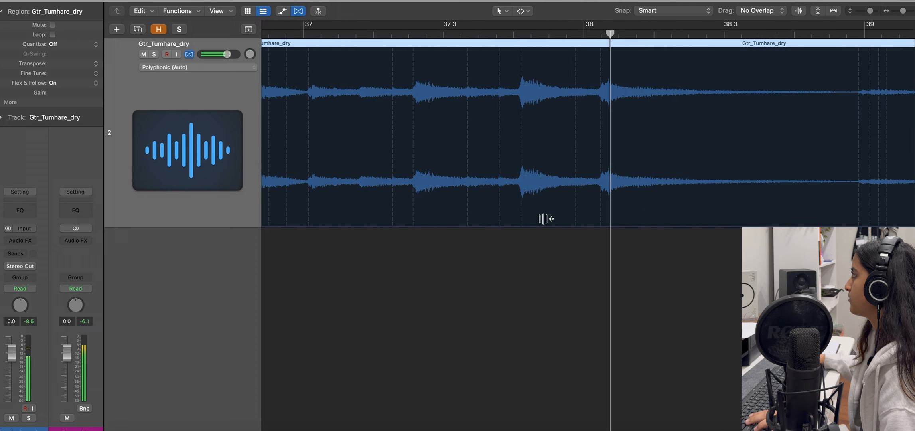
scroll(546, 219, "right", 3)
scroll(546, 219, "right", 2)
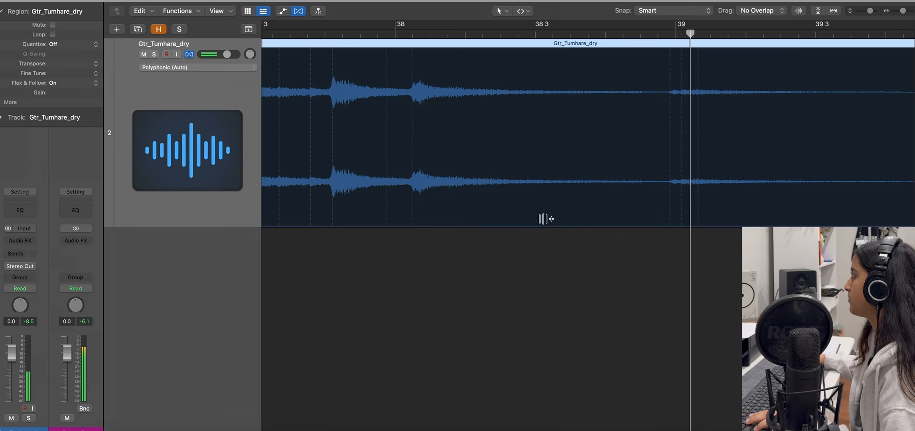
scroll(546, 219, "right", 3)
scroll(546, 218, "left", 5)
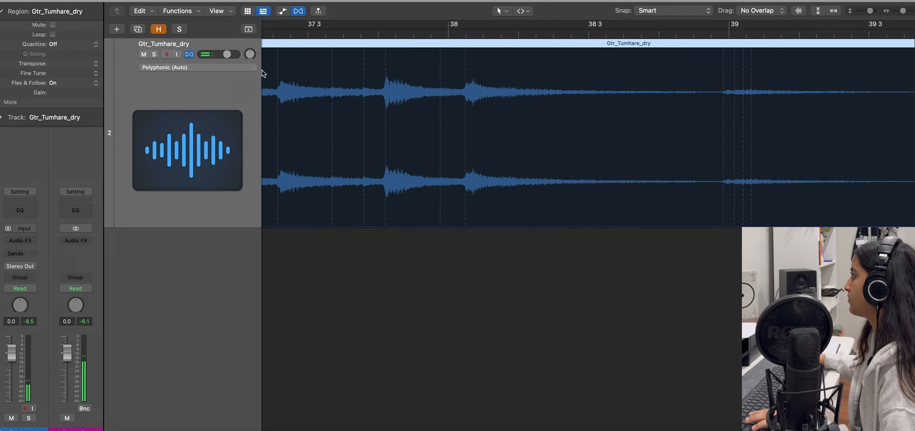
Replay the passage around bars 34 to 36 and recheck the timing of the bar 36 transient
left_click(318, 11)
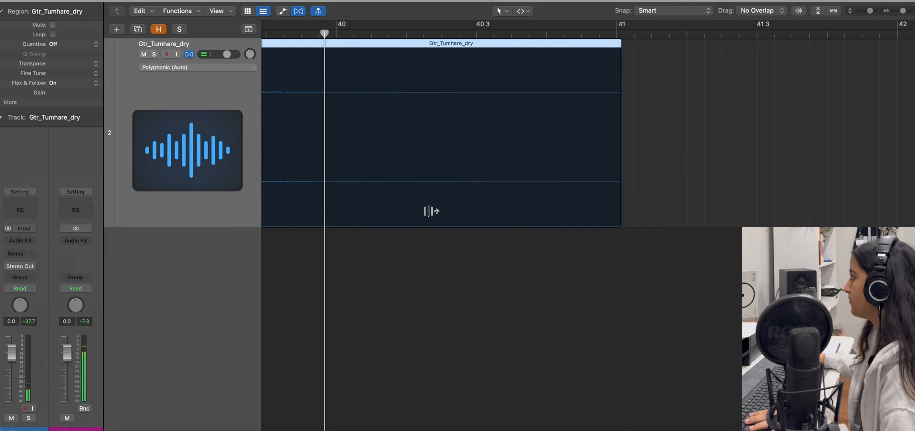
scroll(430, 210, "down", 5)
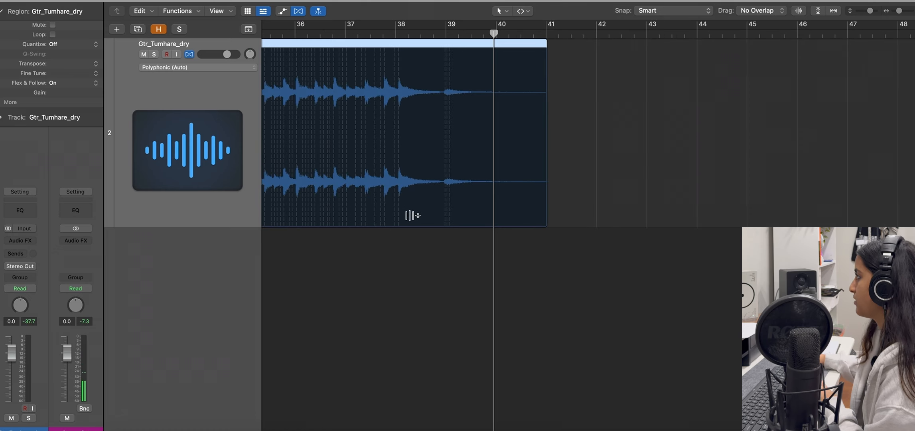
scroll(417, 200, "left", 5)
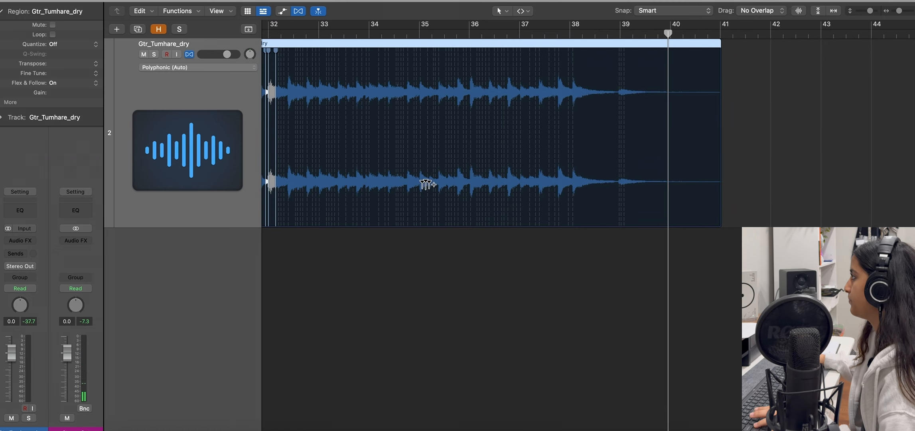
double_click(469, 31)
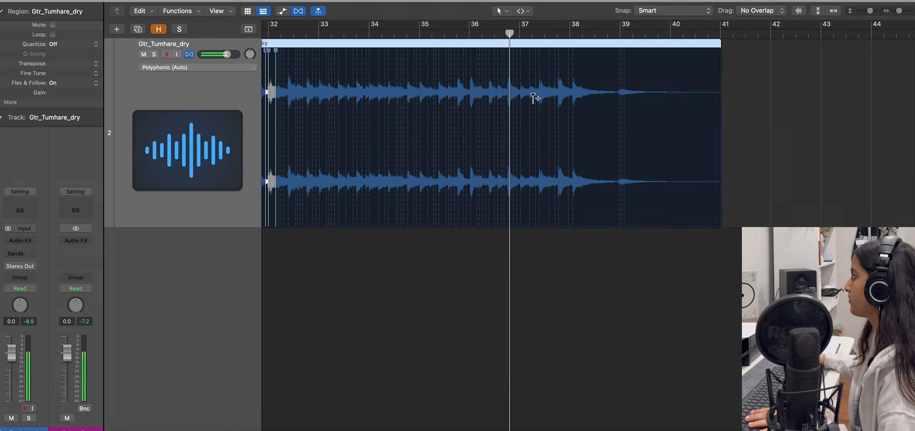
left_click(397, 36)
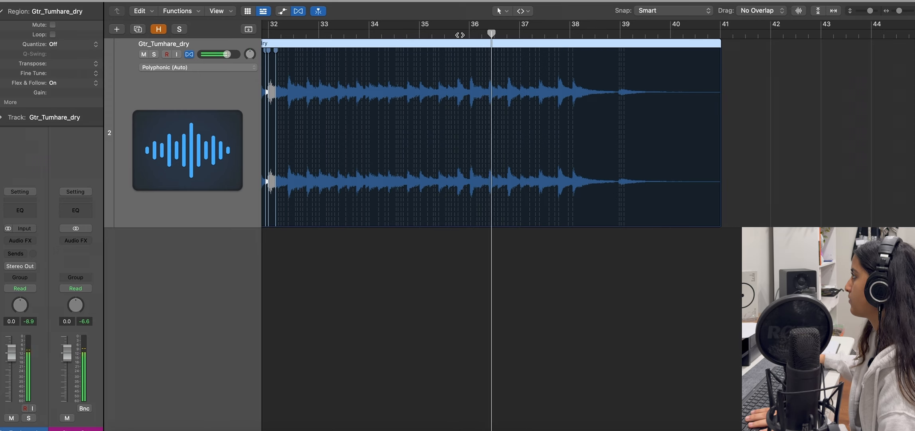
Add three flex markers around the bar 36 transient and try moving the middle one earlier onto the bar 36 line
left_click(459, 34)
key("super+Right")
key("super+Right")
key("super+Right")
key("super+Right")
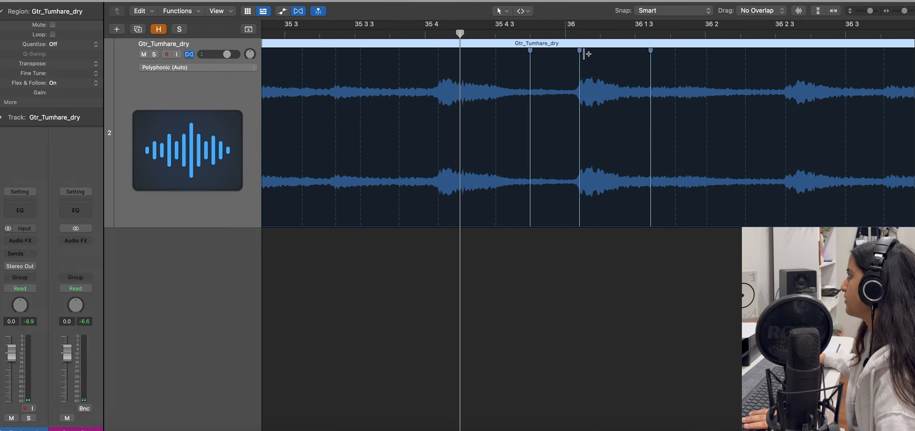
left_click_drag(580, 52, 565, 51)
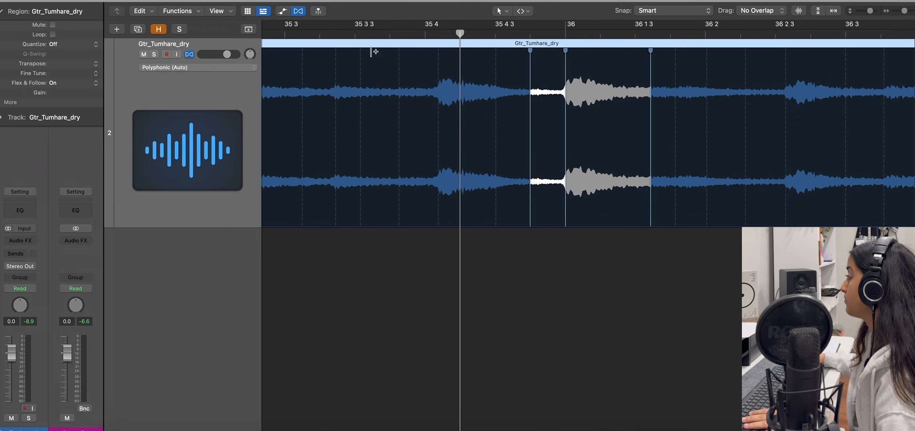
Play back the adjusted bar 36 transient, listening through the rest of the bar
key("space")
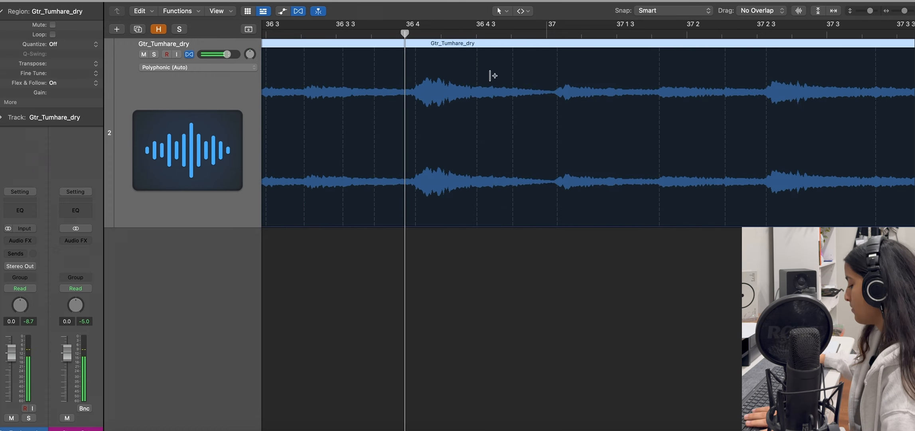
key("super+Left")
key("super+Left")
key("super+Left")
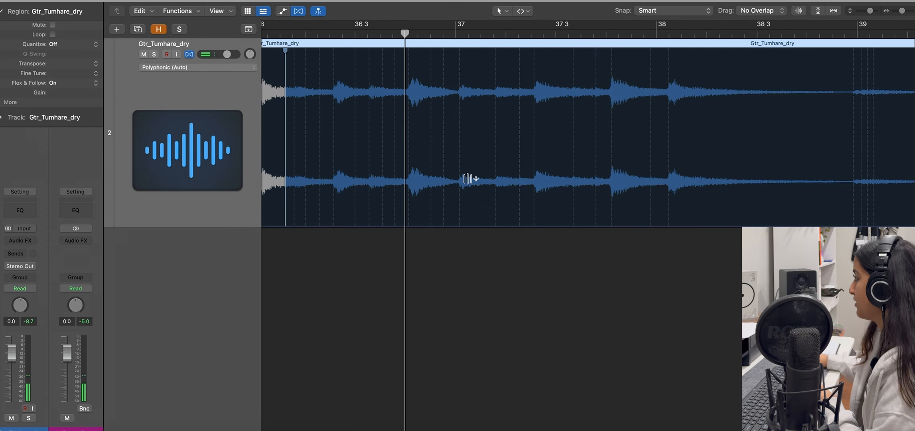
Replay the lead-in to bar 36 and delete the middle flex marker on its transient
scroll(464, 190, "left", 7)
left_click(480, 35)
key("space")
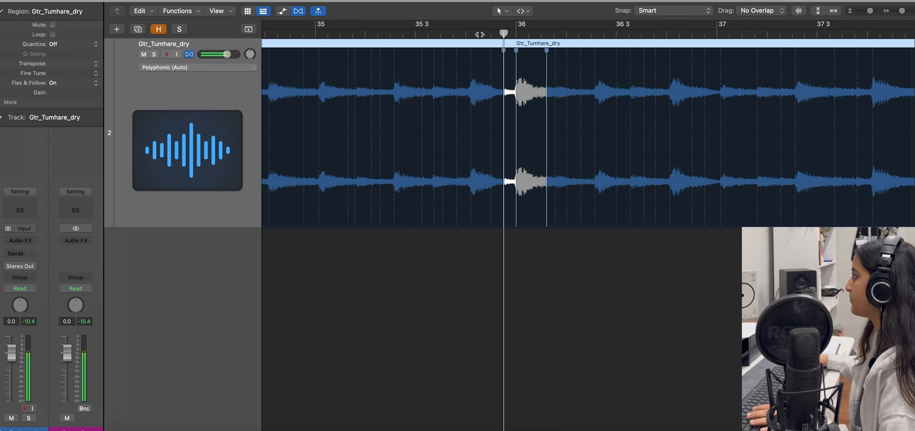
left_click(516, 43)
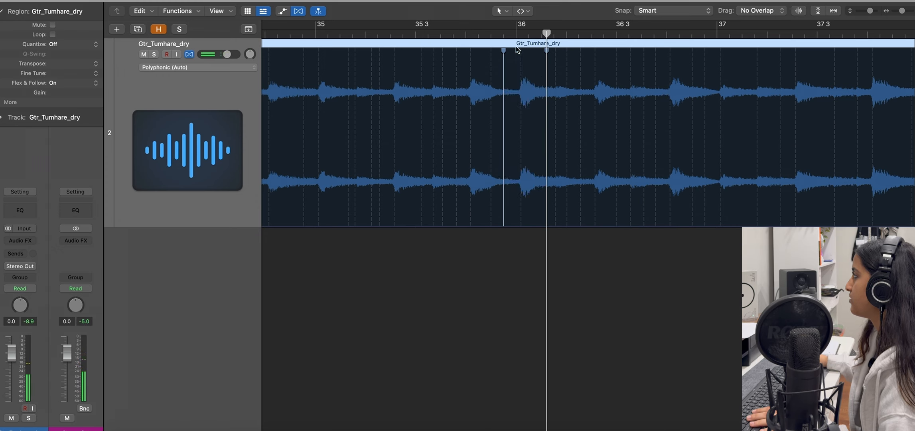
Play back from just before bar 35 through bar 38 and check the timing of the ending
left_click(298, 34)
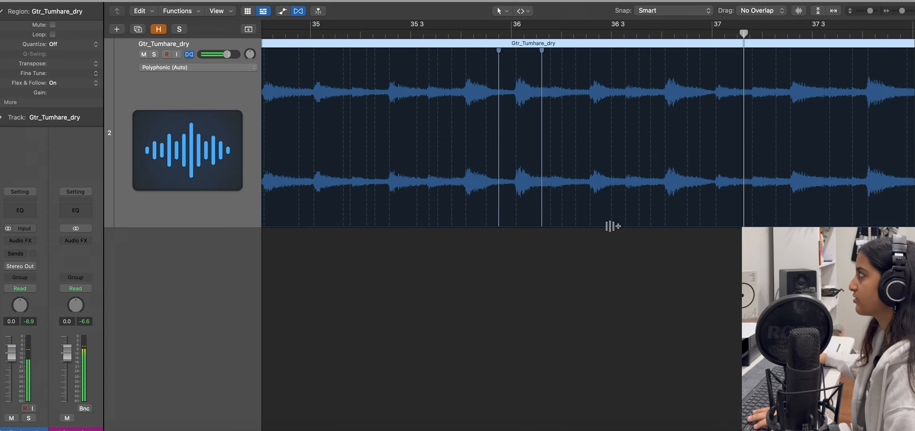
scroll(610, 226, "right", 5)
scroll(609, 225, "right", 3)
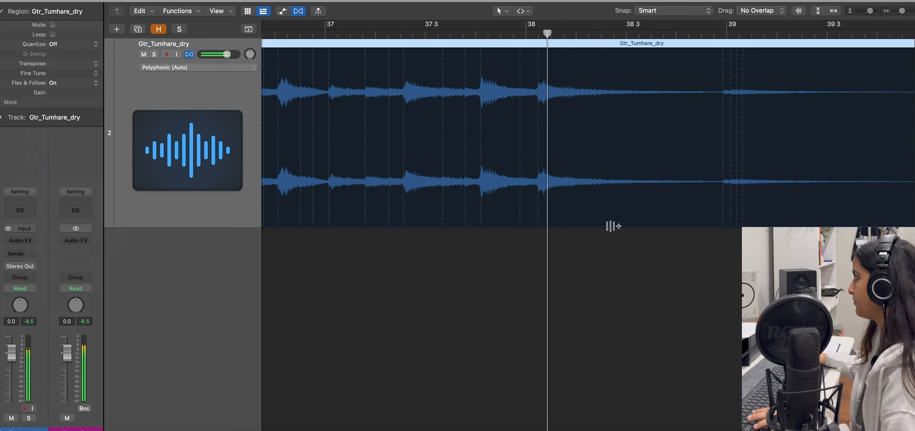
Add three flex markers between 37 4 and 38 1 2 and shift the last one slightly later, onto the 38 1 2 line
left_click(476, 32)
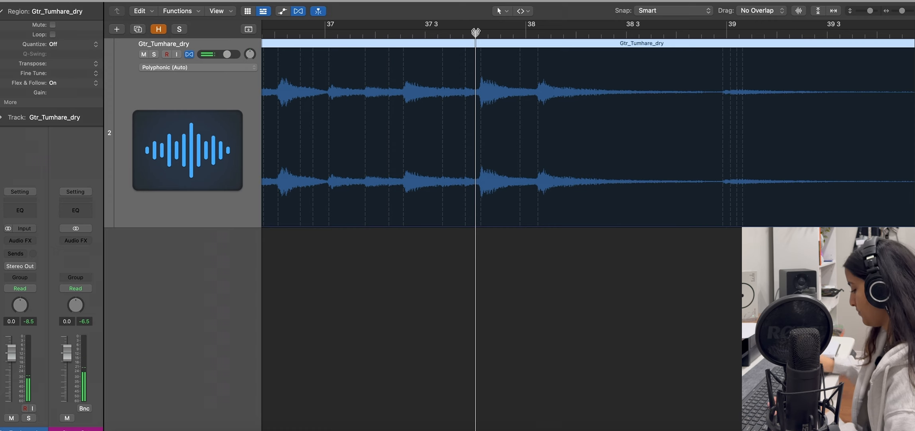
key("super+Right")
key("super+Right")
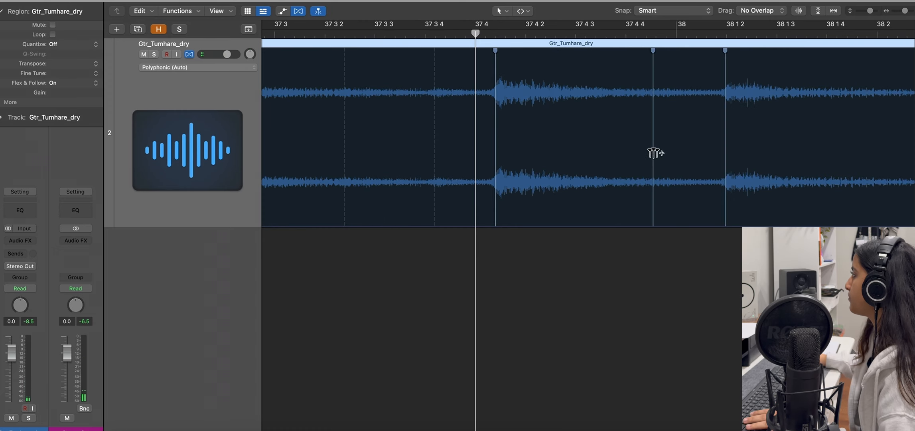
left_click_drag(726, 51, 727, 51)
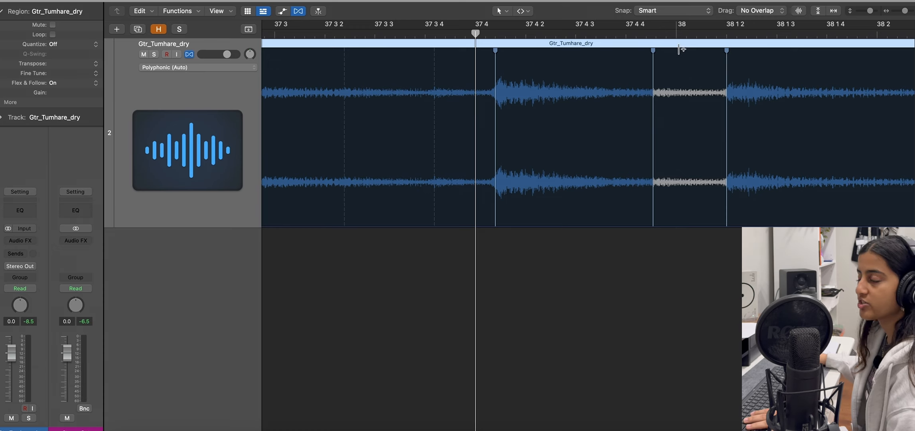
Play back the adjusted transient after bar 38 and listen through to the end of the guitar region
double_click(308, 32)
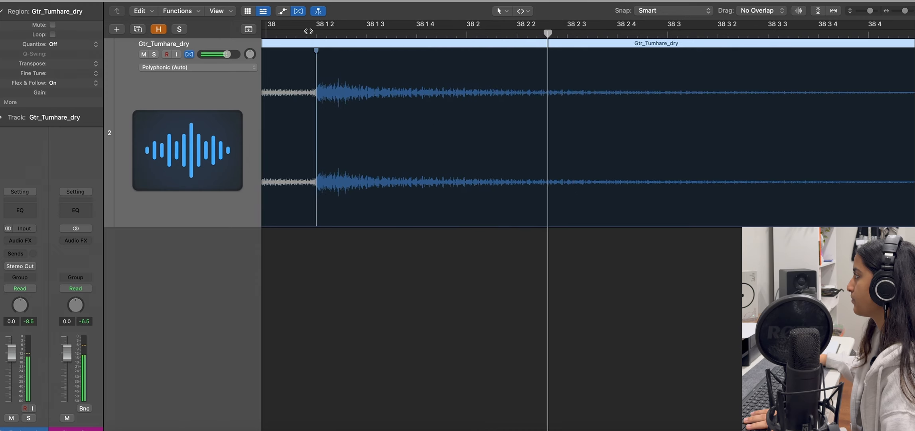
key("super+Left")
key("super+Left")
key("super+Left")
key("super+Left")
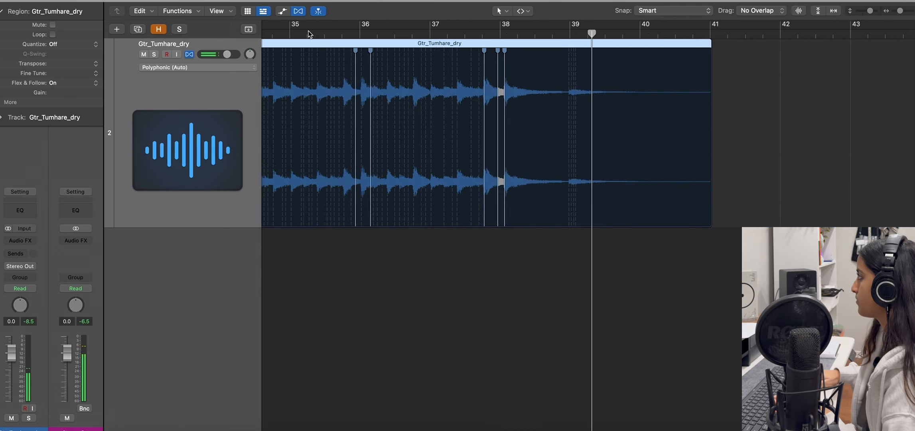
key("super+Left")
key("super+Left")
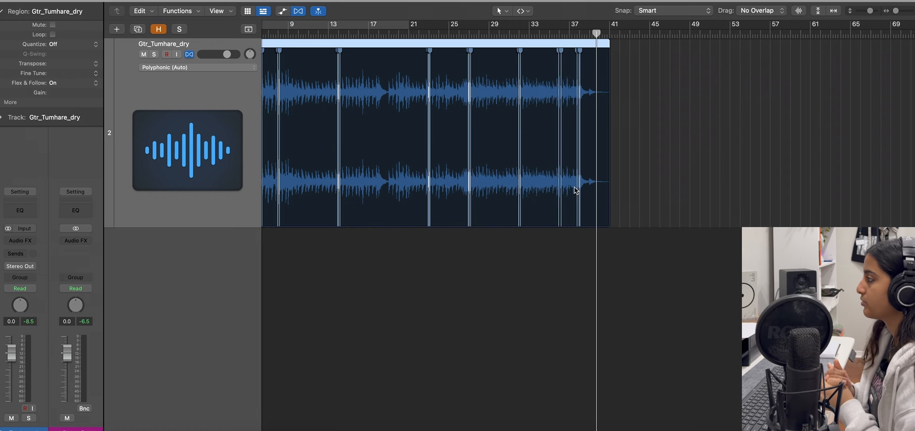
Return the playhead to bar 1 and reduce the guitar track's height, with the whole region in view
key("Return")
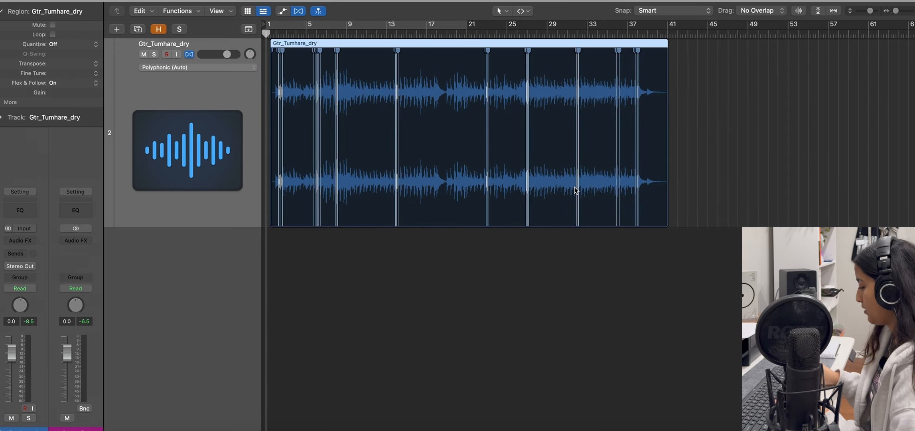
key("super+Left")
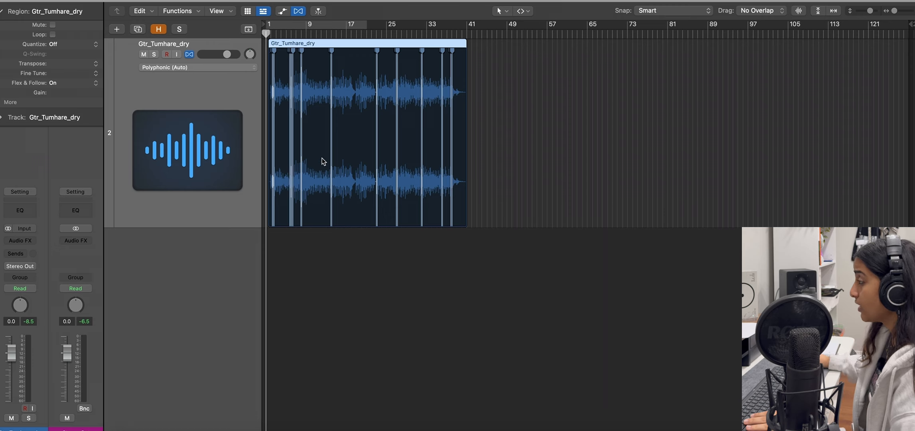
left_click_drag(221, 224, 238, 132)
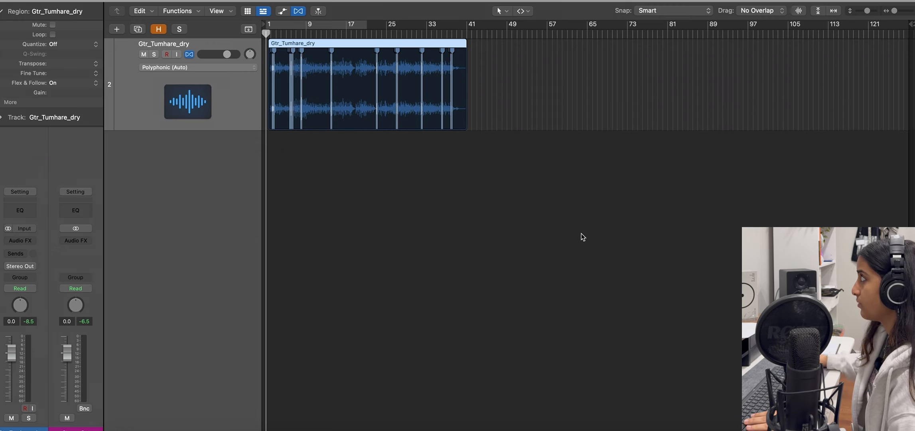